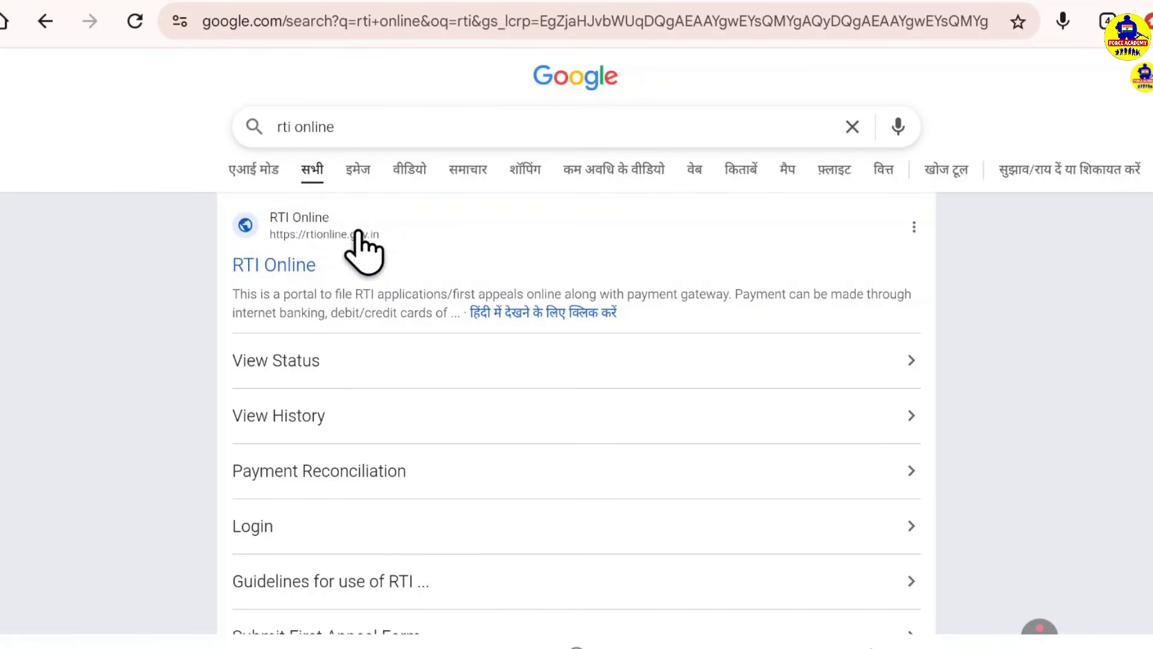
- Open the RTI Online portal from the search results and start a new RTI request submission
{"action": "left_click", "coordinate": [287, 264]}
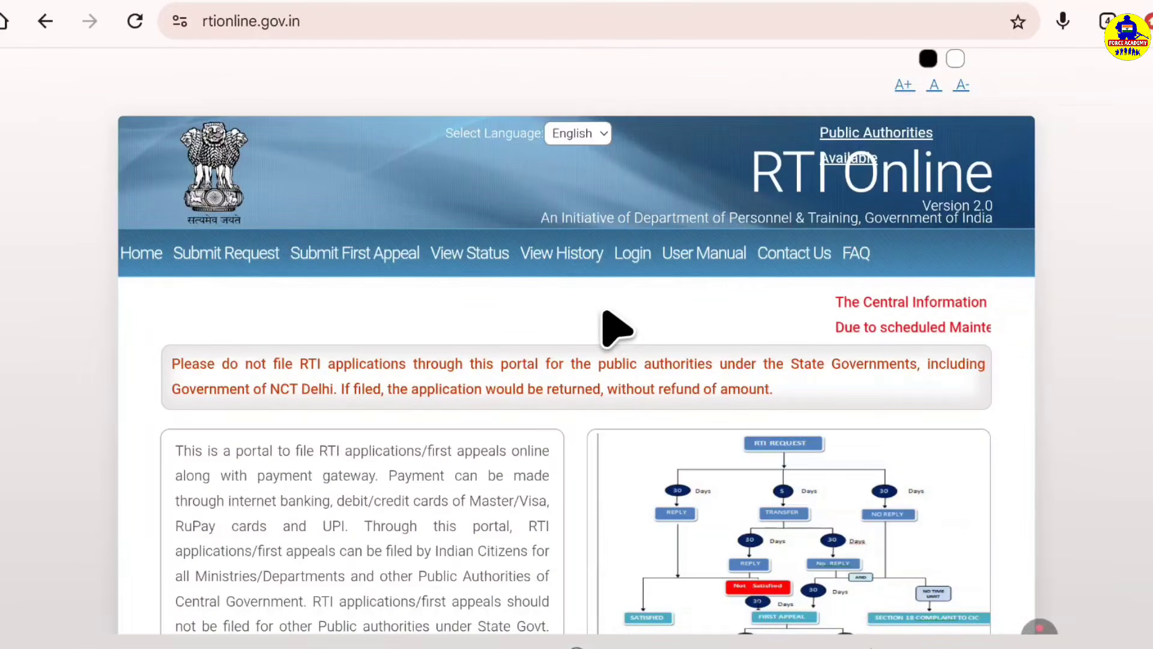
{"action": "scroll", "coordinate": [618, 334], "scroll_direction": "down", "scroll_amount": 1}
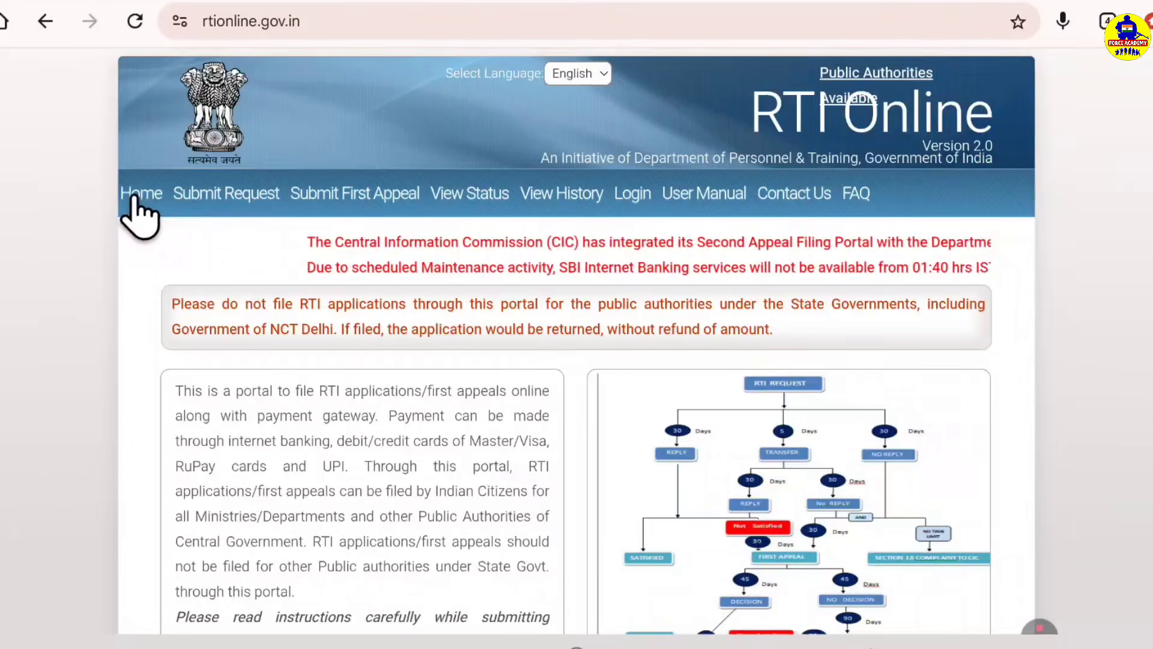
{"action": "left_click", "coordinate": [227, 193]}
- Read through the RTI portal guidelines, accept them as read and understood, and submit to reach the online request form
{"action": "scroll", "coordinate": [330, 266], "scroll_direction": "down", "scroll_amount": 7}
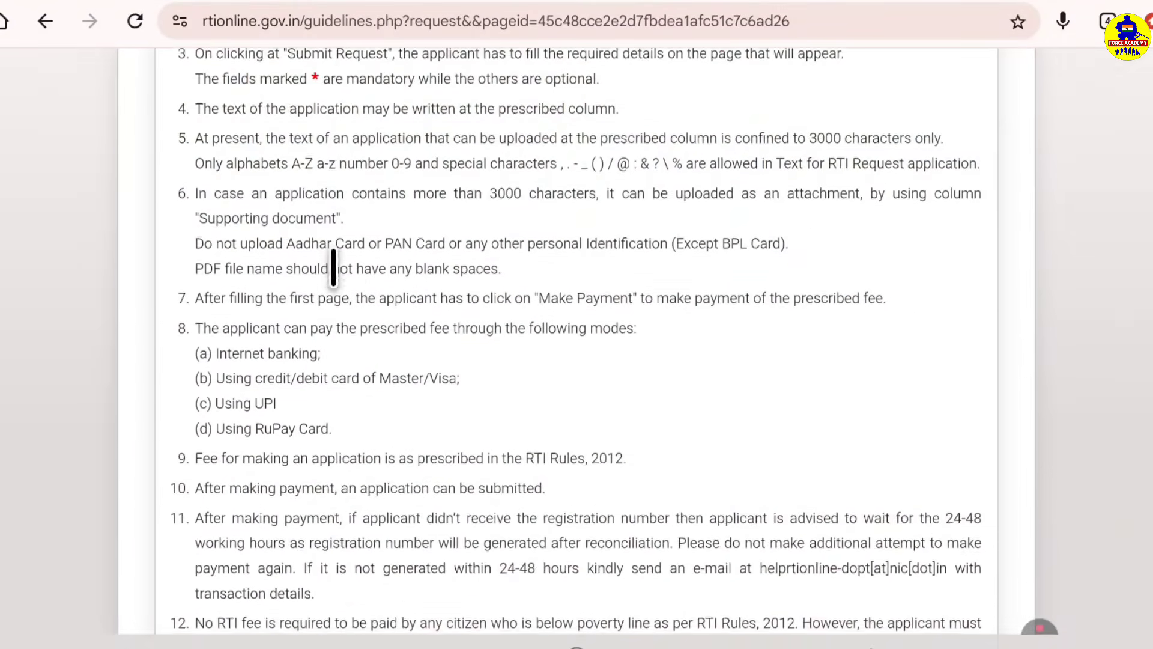
{"action": "scroll", "coordinate": [332, 278], "scroll_direction": "up", "scroll_amount": 4}
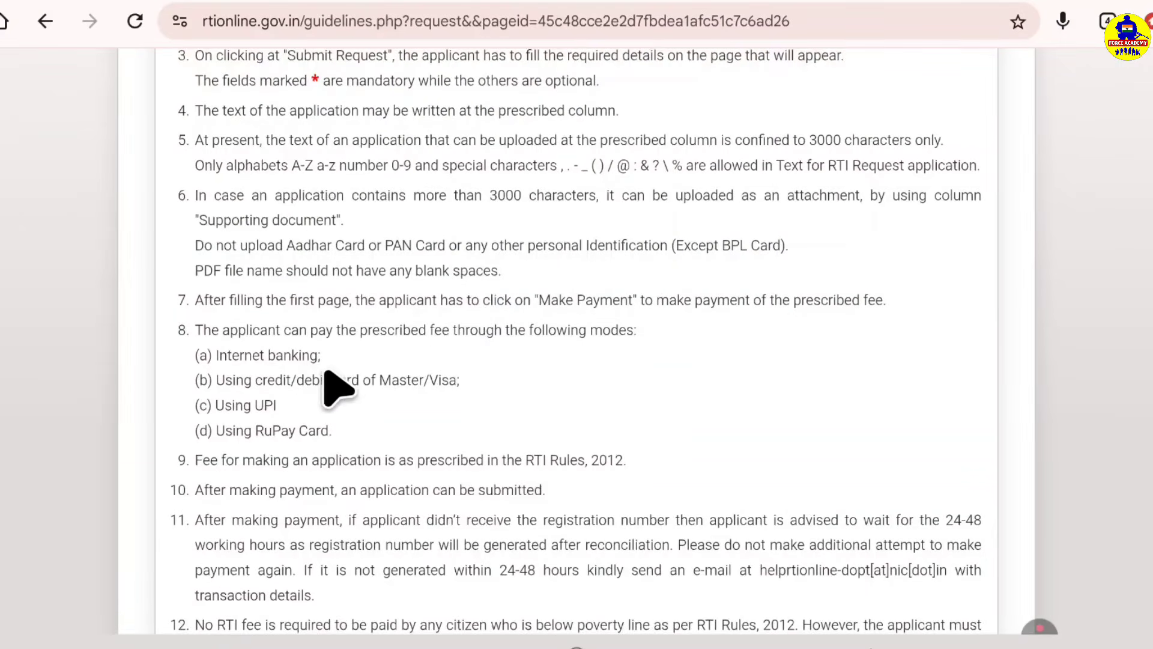
{"action": "scroll", "coordinate": [315, 247], "scroll_direction": "up", "scroll_amount": 2}
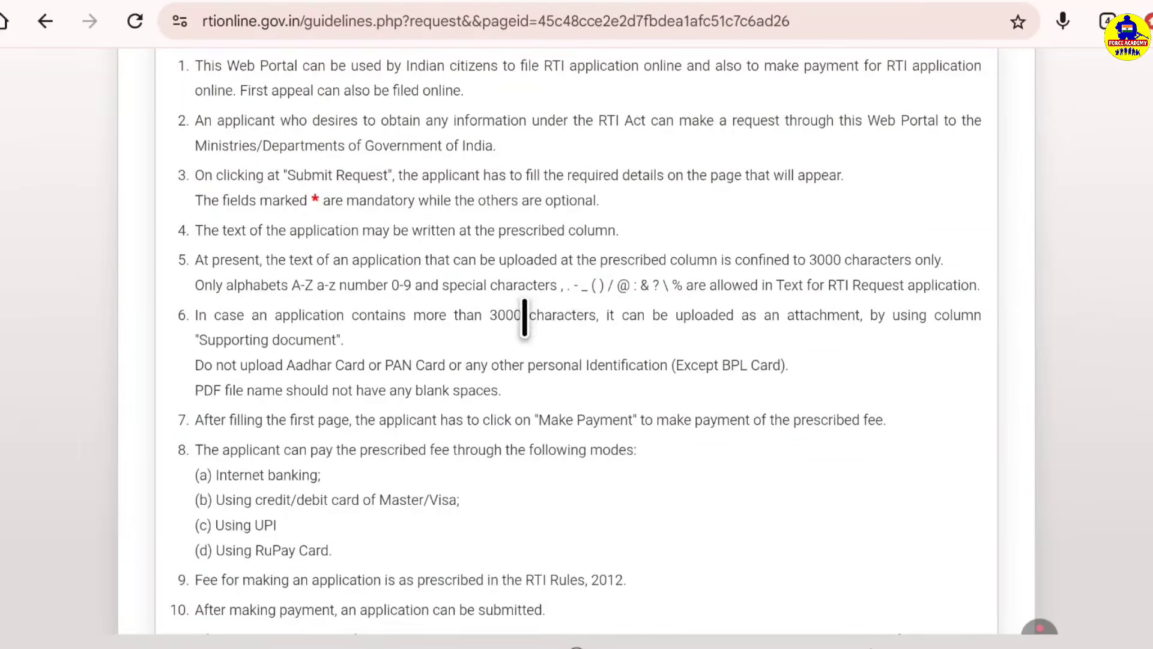
{"action": "scroll", "coordinate": [543, 300], "scroll_direction": "up", "scroll_amount": 1}
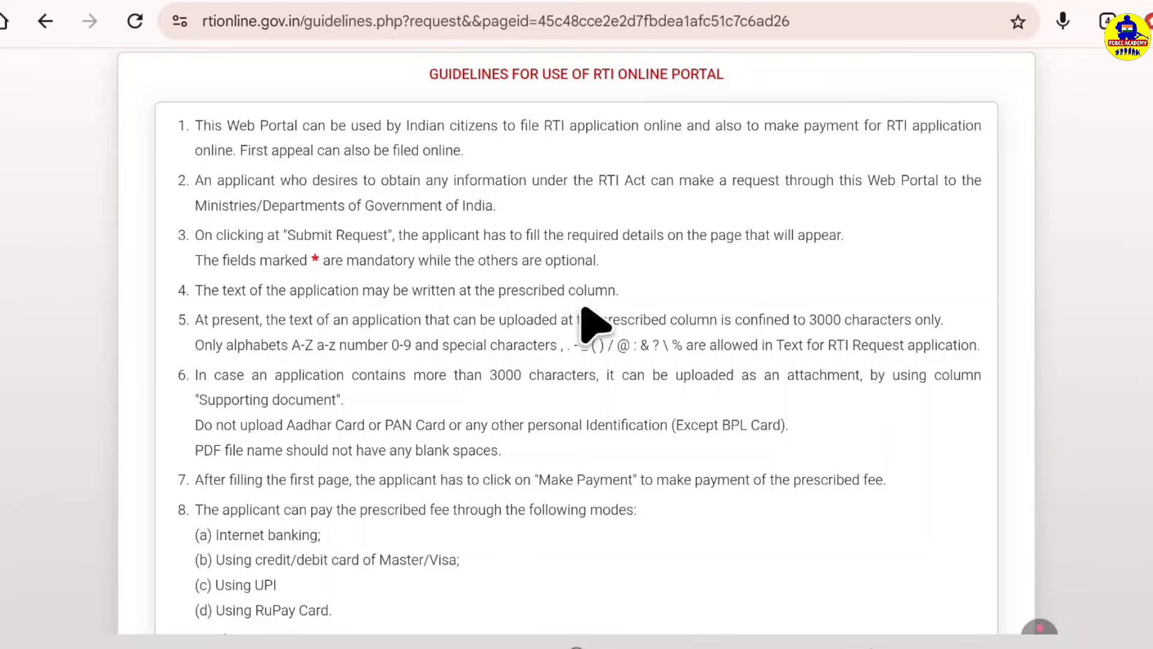
{"action": "scroll", "coordinate": [516, 227], "scroll_direction": "down", "scroll_amount": 5}
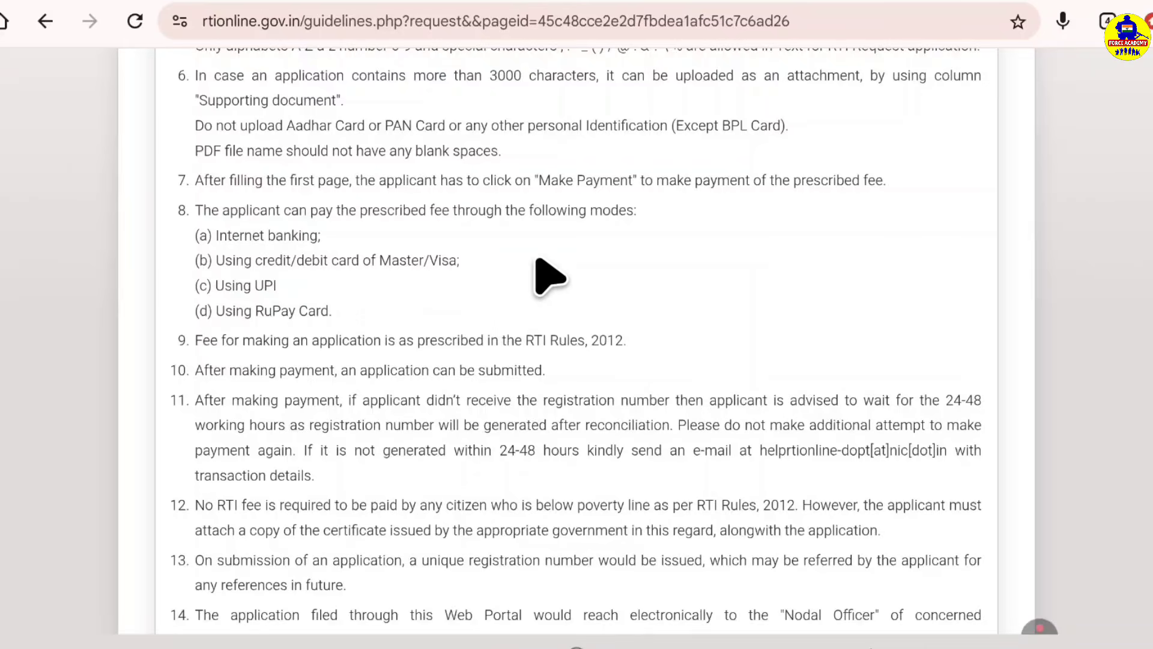
{"action": "scroll", "coordinate": [425, 267], "scroll_direction": "down", "scroll_amount": 1}
{"action": "scroll", "coordinate": [426, 267], "scroll_direction": "down", "scroll_amount": 7}
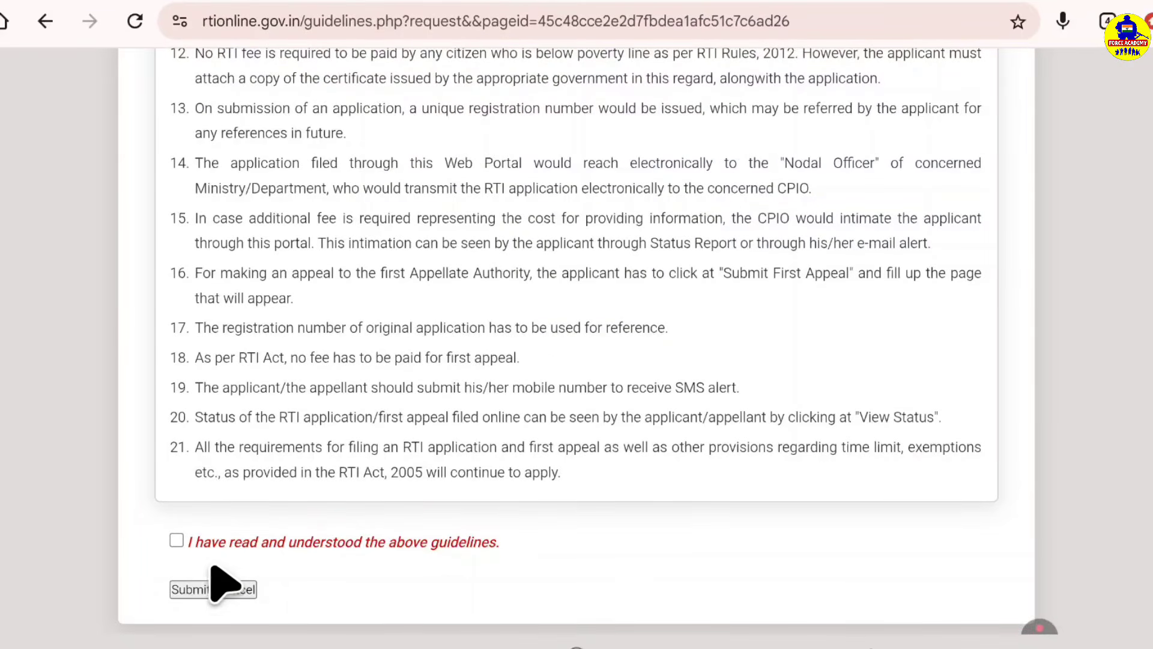
{"action": "left_click", "coordinate": [175, 540]}
{"action": "left_click", "coordinate": [191, 591]}
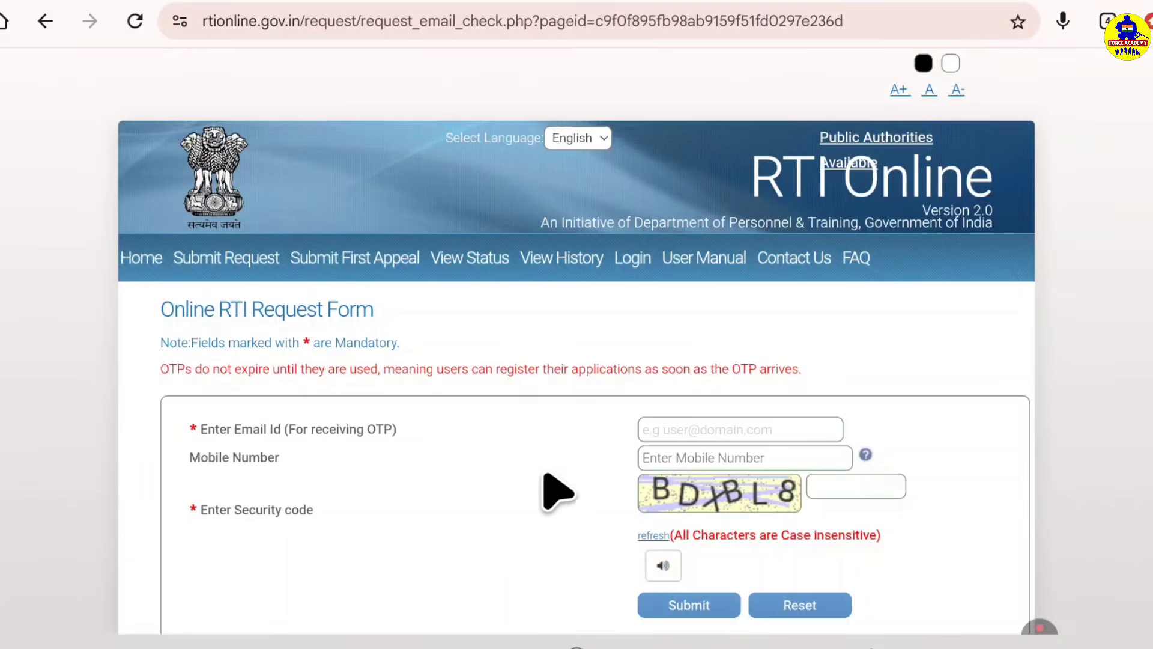
- Begin entering the applicant's email address in the field for receiving the OTP
{"action": "scroll", "coordinate": [549, 449], "scroll_direction": "down", "scroll_amount": 3}
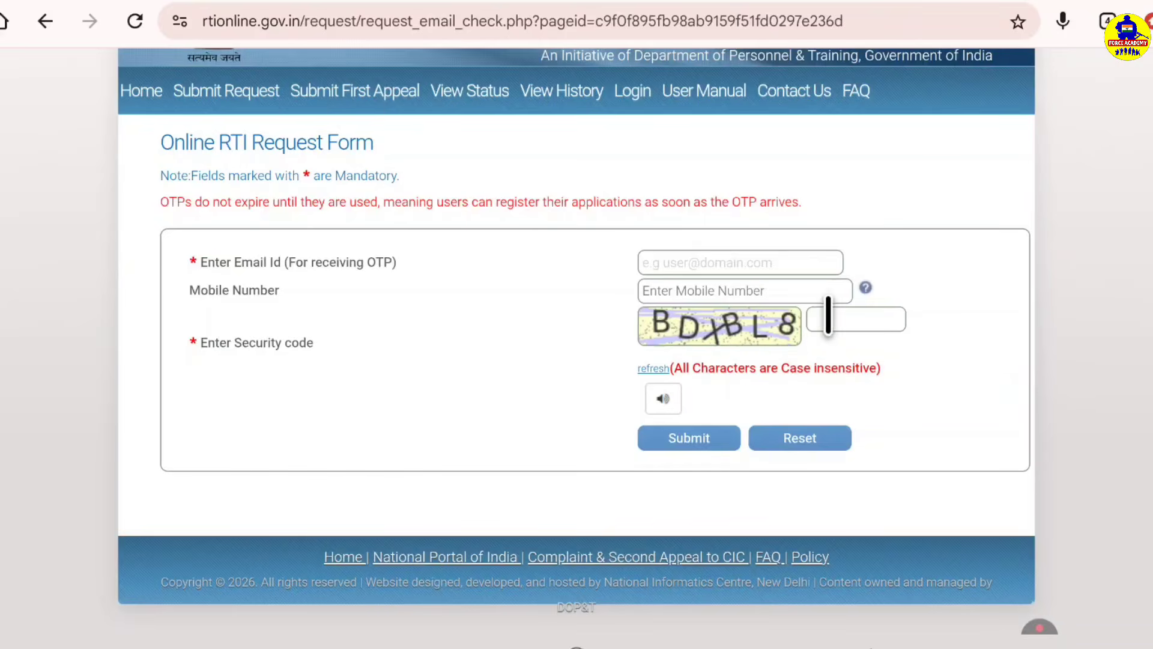
{"action": "left_click", "coordinate": [706, 262]}
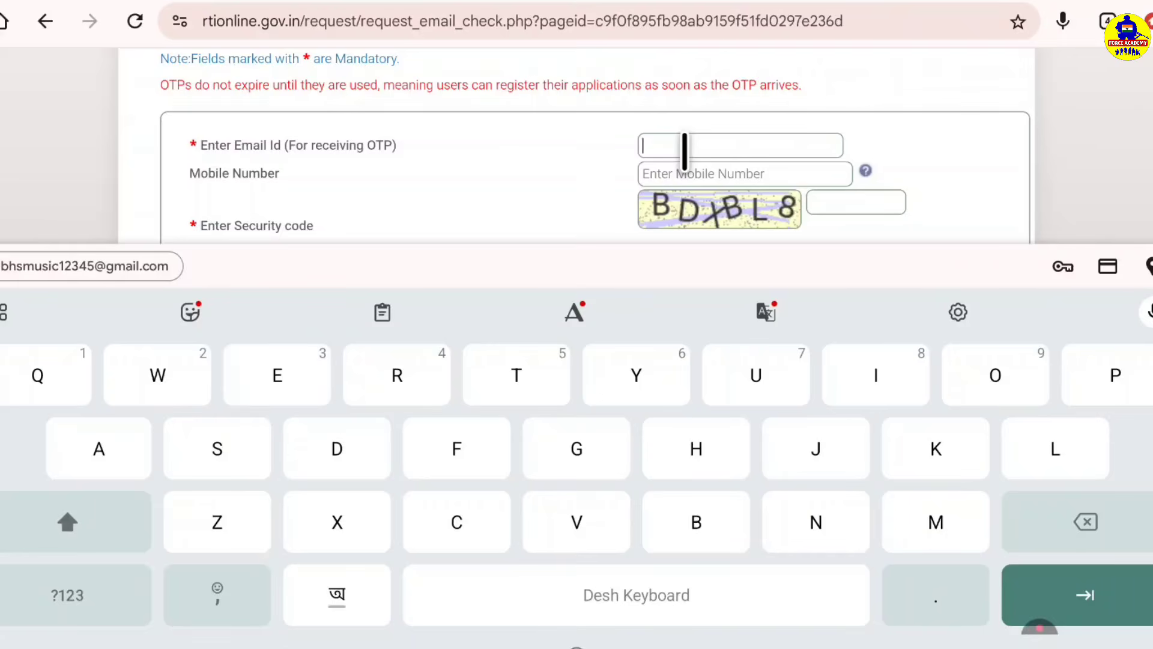
{"action": "type", "text": "f"}
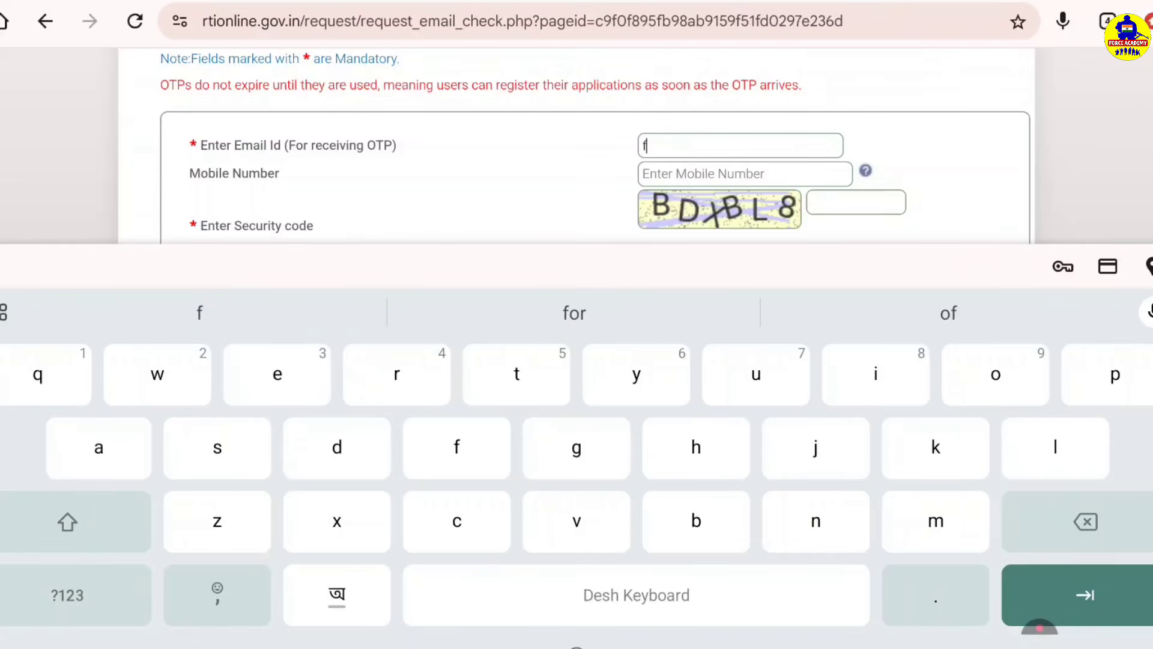
{"action": "type", "text": "or"}
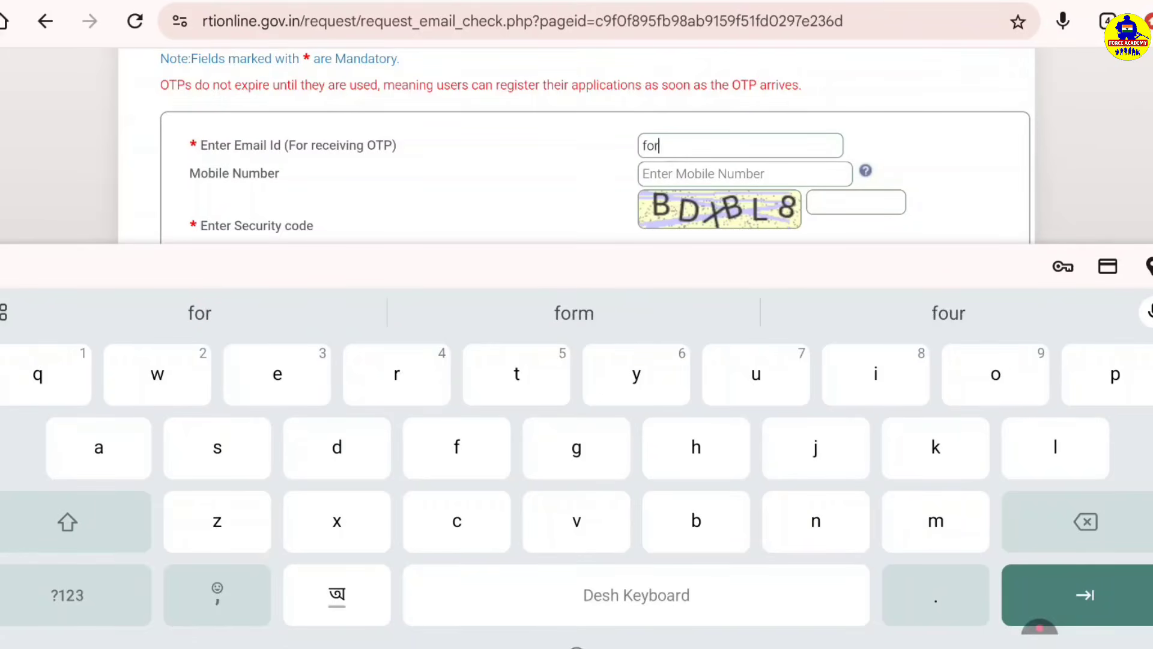
{"action": "type", "text": "ce"}
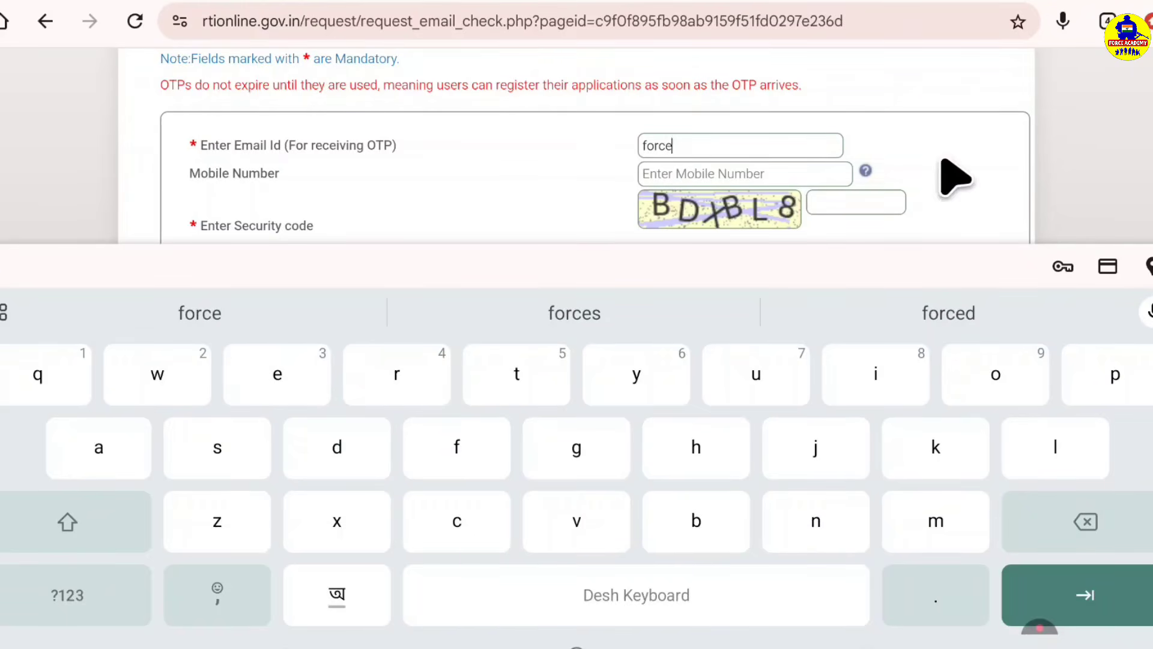
{"action": "left_click_drag", "start_coordinate": [1109, 163], "coordinate": [1091, 166]}
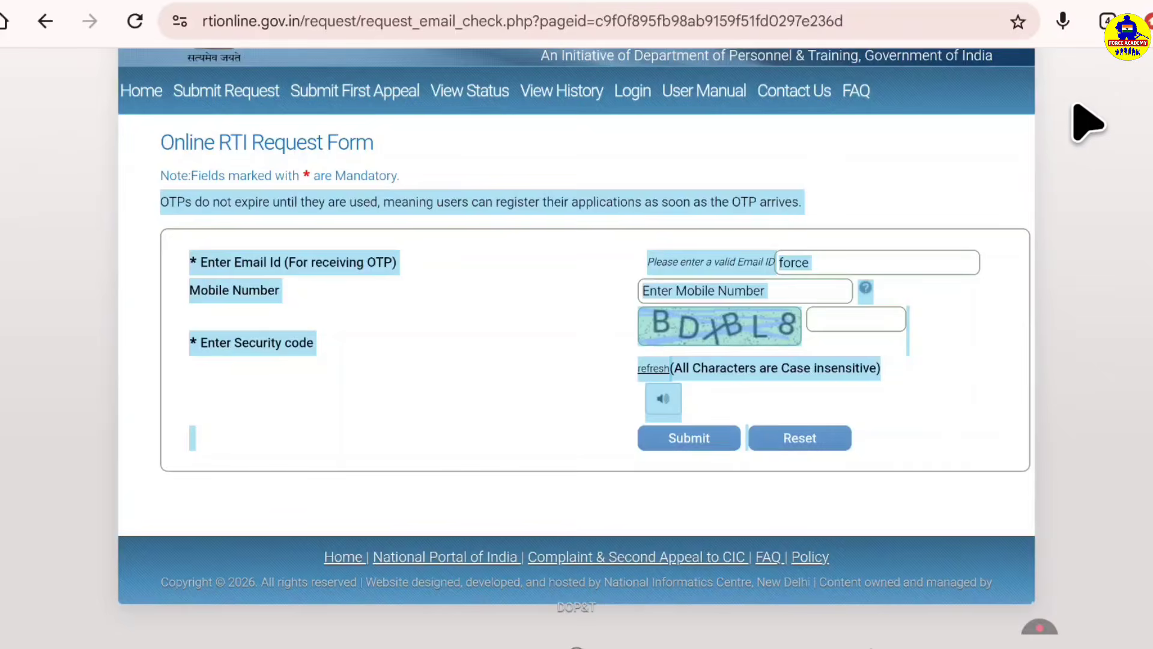
{"action": "left_click", "coordinate": [1072, 180]}
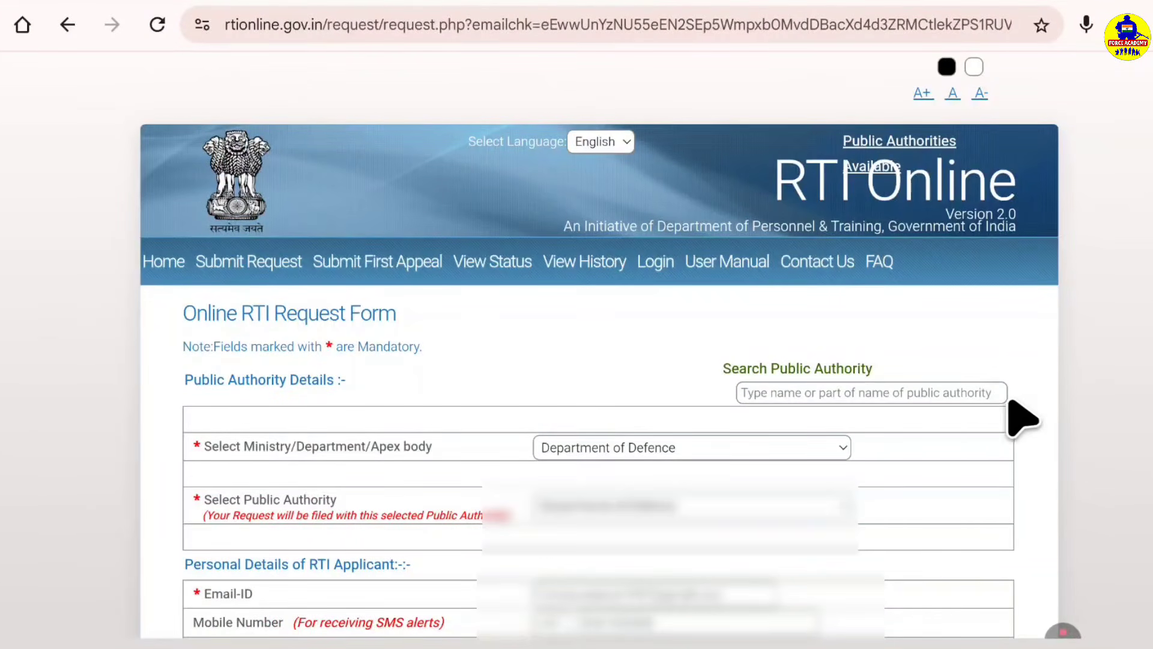
- Browse the ministries, departments and apex bodies available for selection in the Public Authority Details of the request form
{"action": "scroll", "coordinate": [664, 387], "scroll_direction": "down", "scroll_amount": 2}
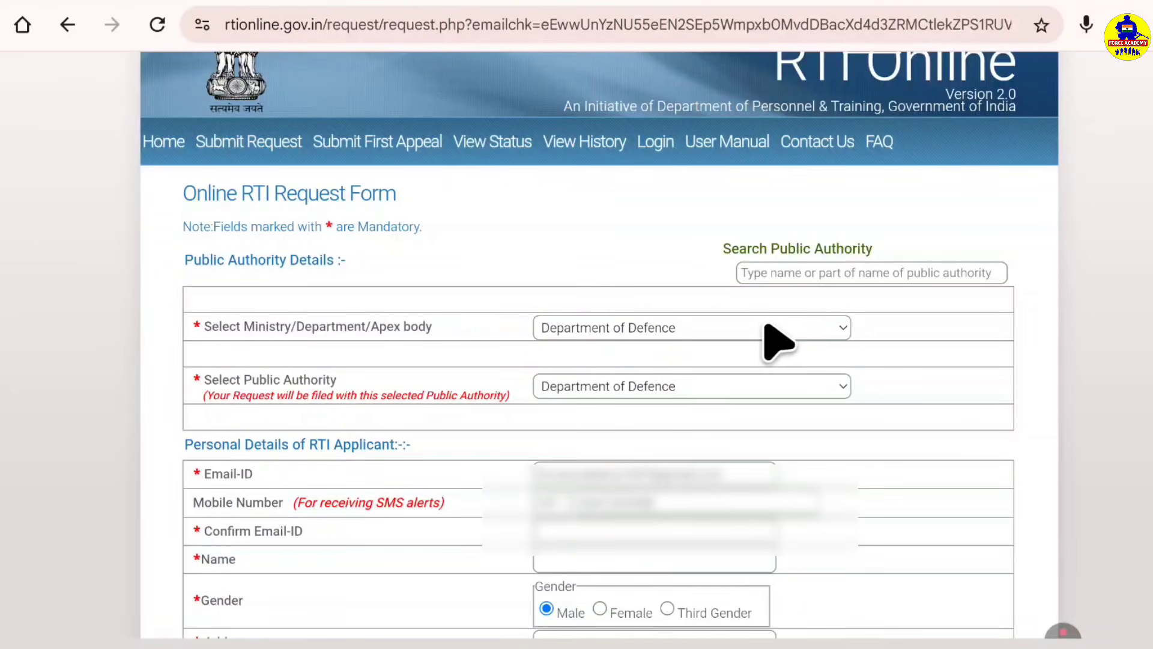
{"action": "left_click", "coordinate": [724, 331]}
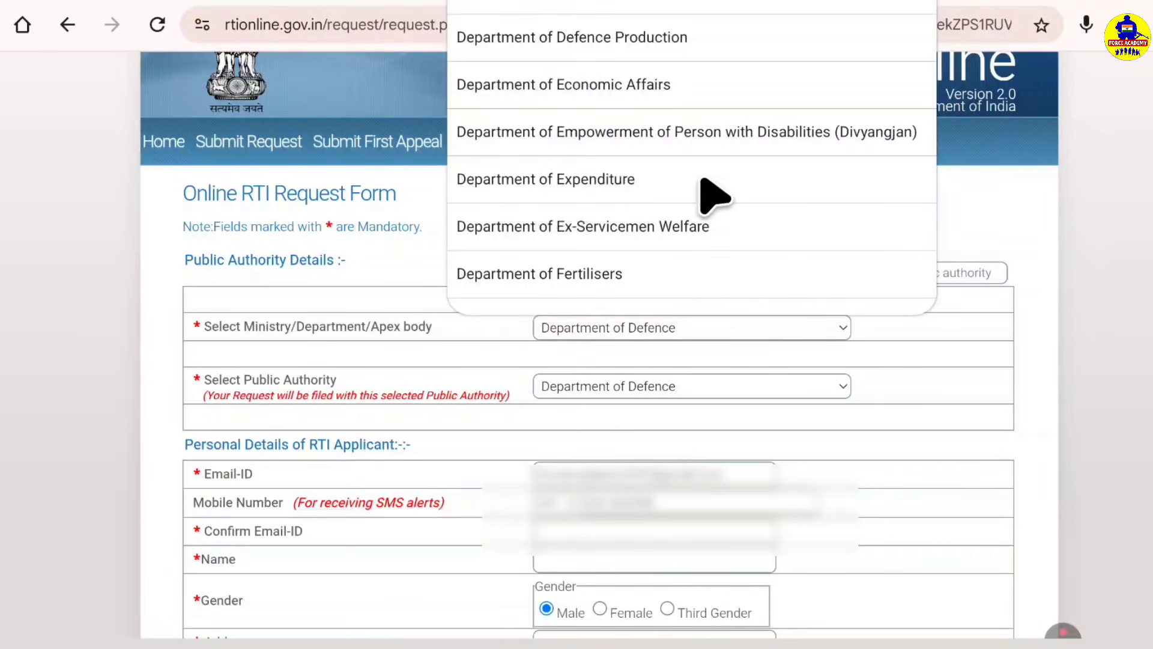
{"action": "scroll", "coordinate": [688, 241], "scroll_direction": "down", "scroll_amount": 3}
{"action": "scroll", "coordinate": [698, 254], "scroll_direction": "down", "scroll_amount": 9}
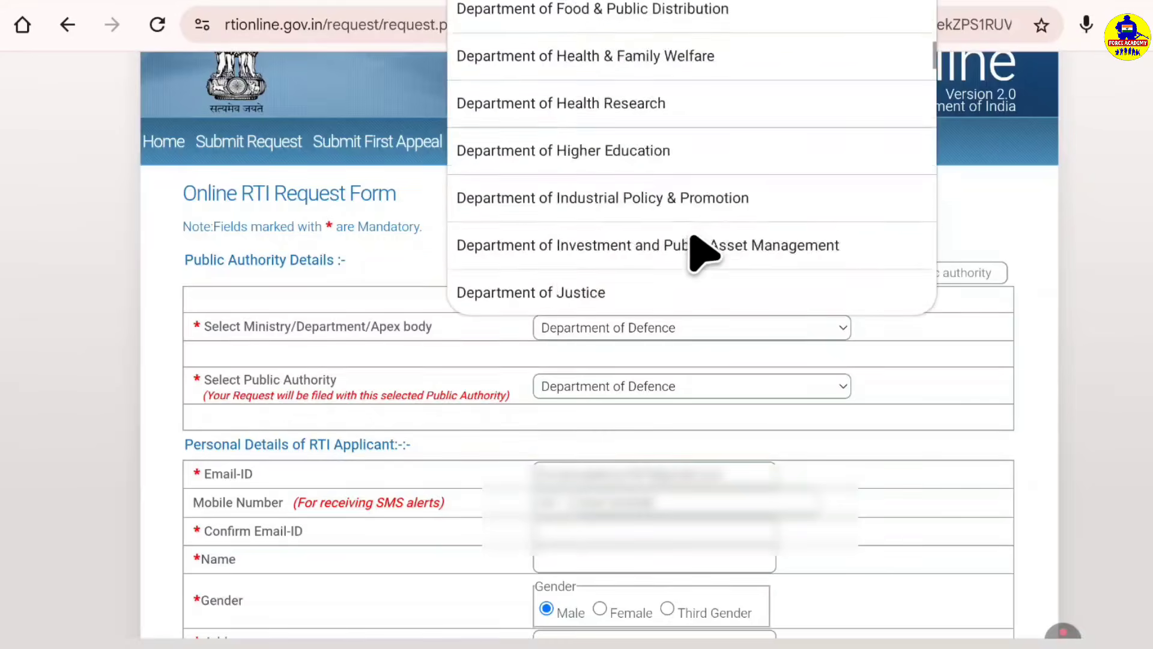
{"action": "scroll", "coordinate": [703, 256], "scroll_direction": "down", "scroll_amount": 3}
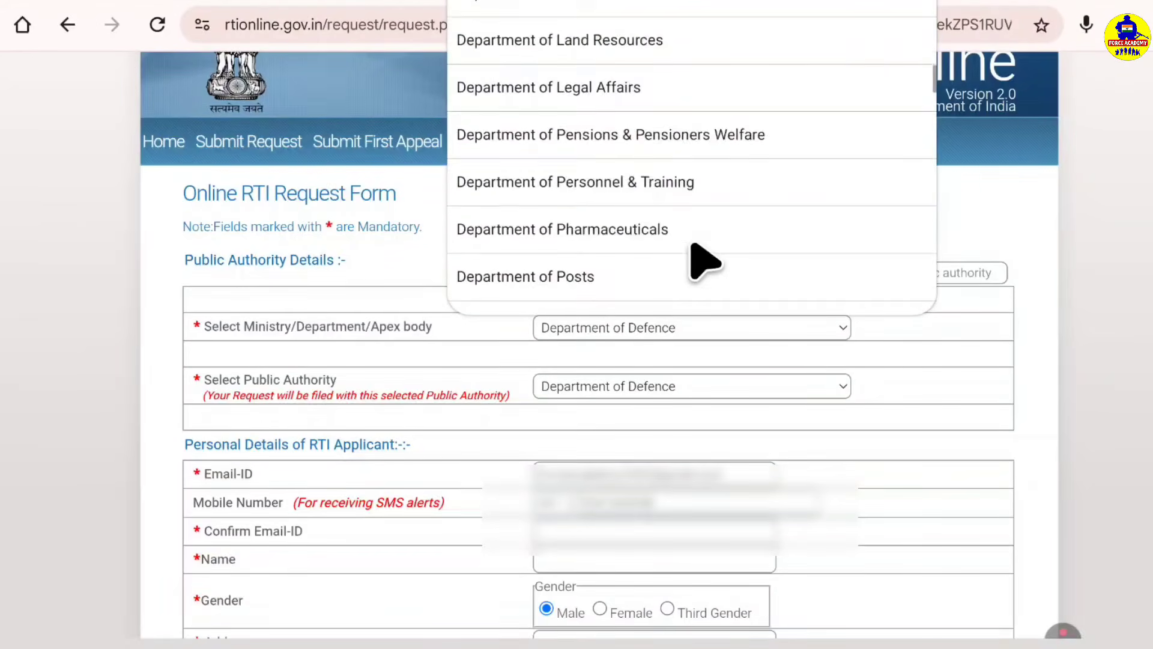
{"action": "scroll", "coordinate": [694, 255], "scroll_direction": "down", "scroll_amount": 2}
{"action": "scroll", "coordinate": [685, 221], "scroll_direction": "down", "scroll_amount": 3}
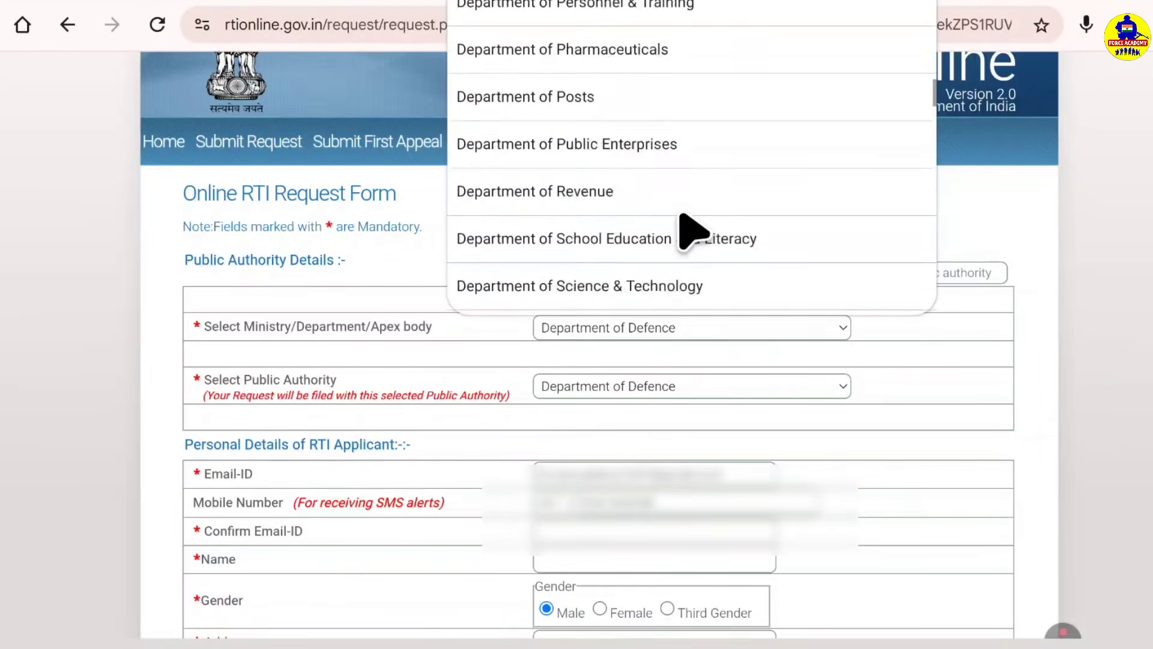
{"action": "scroll", "coordinate": [683, 217], "scroll_direction": "down", "scroll_amount": 3}
{"action": "scroll", "coordinate": [691, 234], "scroll_direction": "down", "scroll_amount": 3}
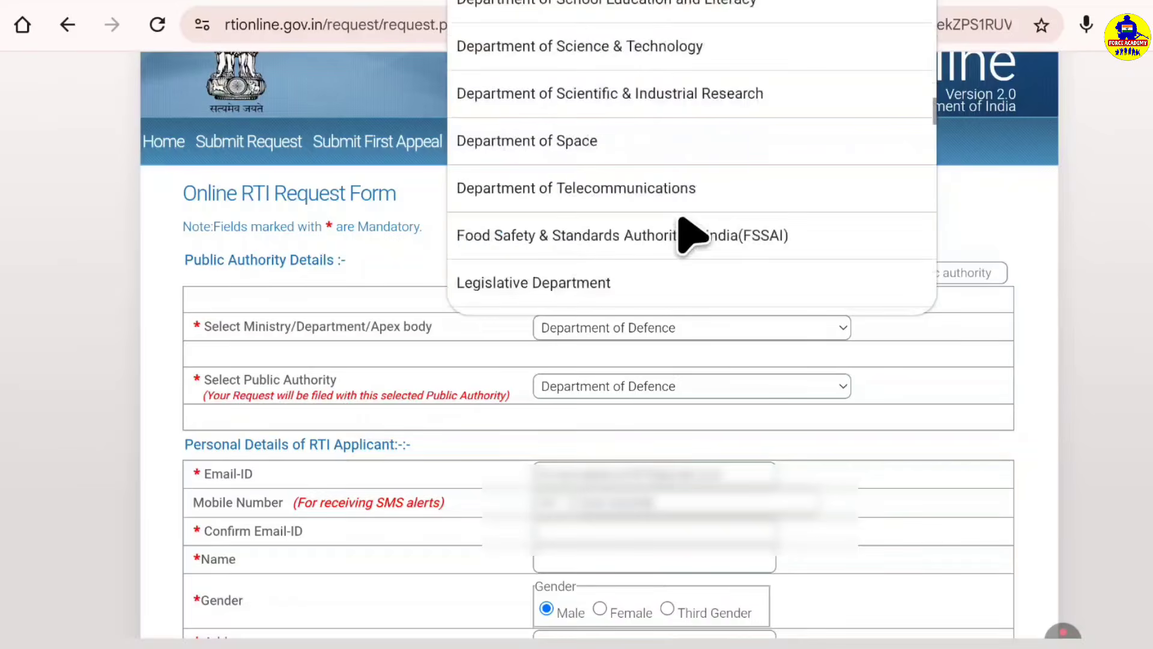
{"action": "scroll", "coordinate": [692, 235], "scroll_direction": "up", "scroll_amount": 8}
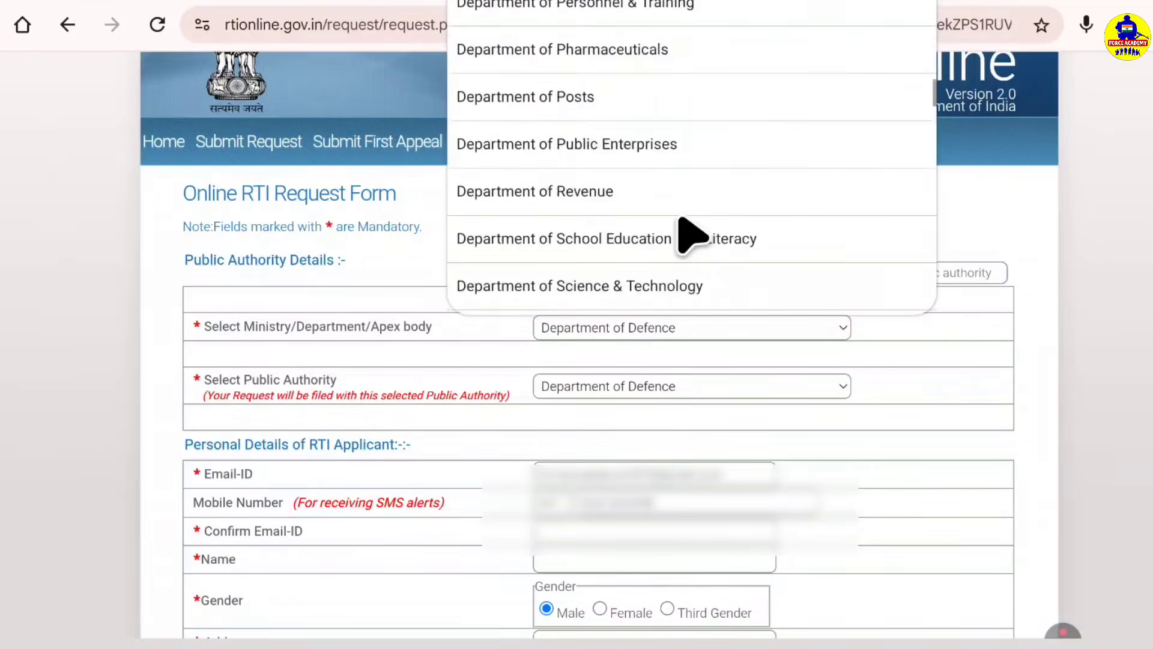
{"action": "scroll", "coordinate": [692, 235], "scroll_direction": "up", "scroll_amount": 4}
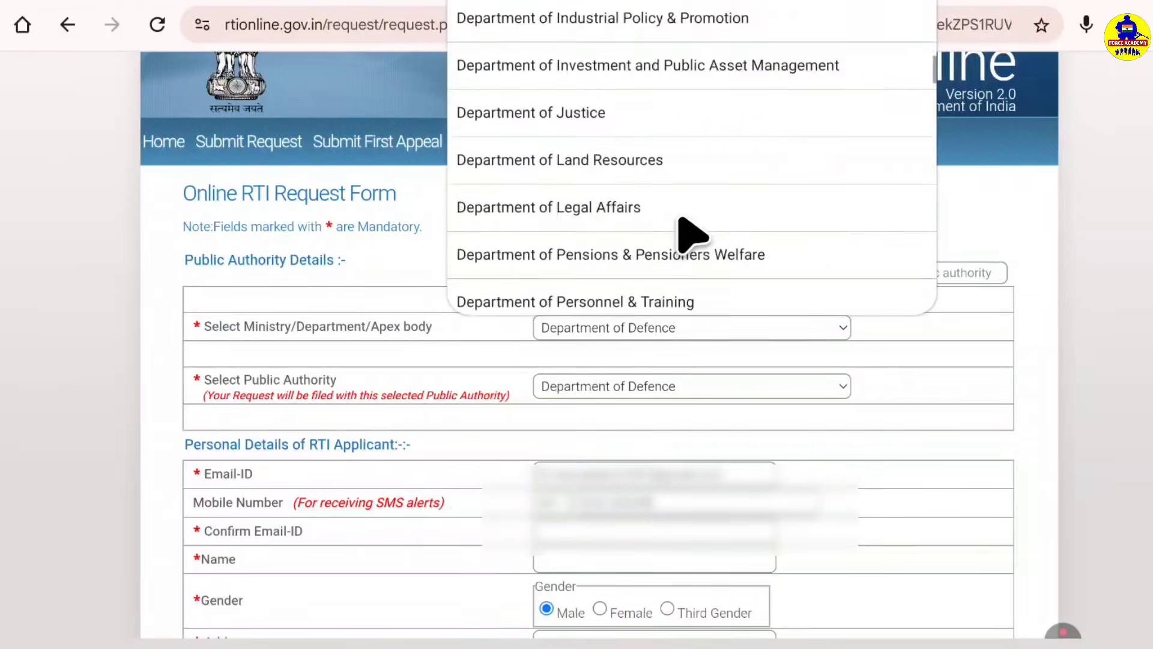
{"action": "scroll", "coordinate": [692, 236], "scroll_direction": "up", "scroll_amount": 6}
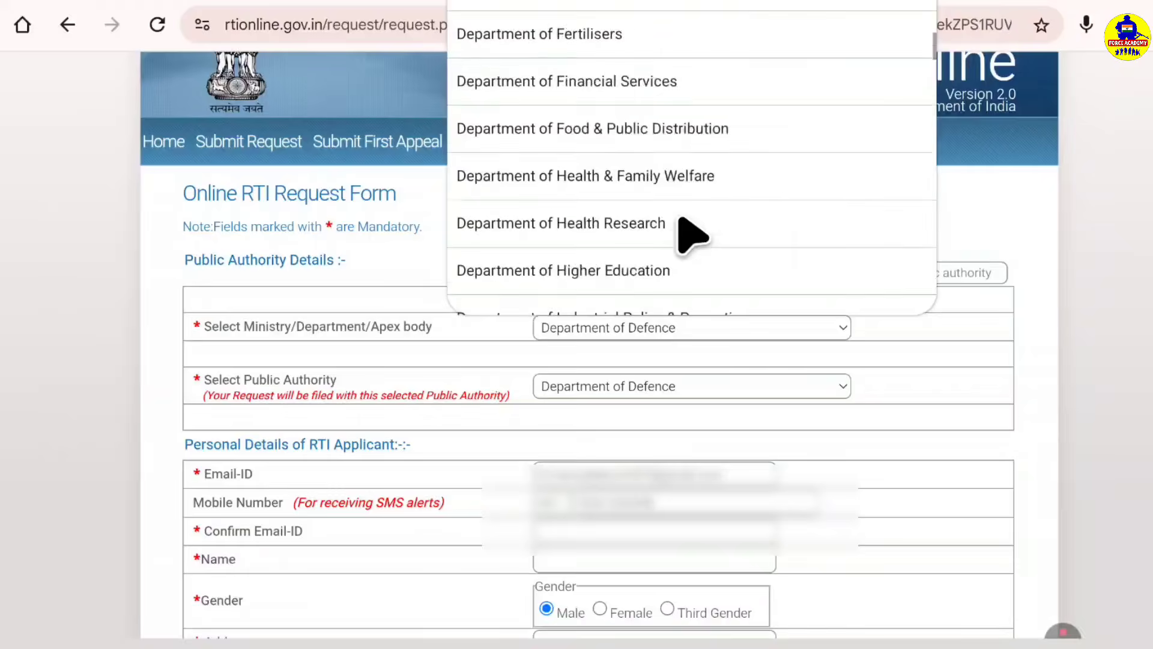
{"action": "scroll", "coordinate": [692, 235], "scroll_direction": "up", "scroll_amount": 7}
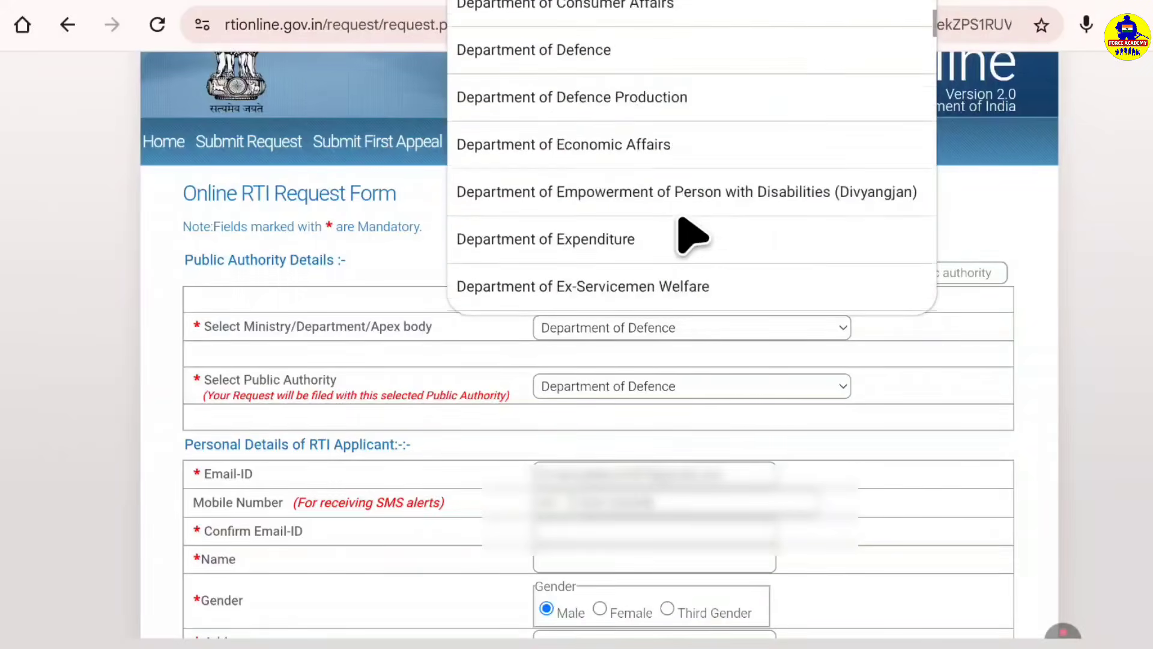
{"action": "scroll", "coordinate": [692, 235], "scroll_direction": "up", "scroll_amount": 2}
{"action": "scroll", "coordinate": [692, 235], "scroll_direction": "up", "scroll_amount": 6}
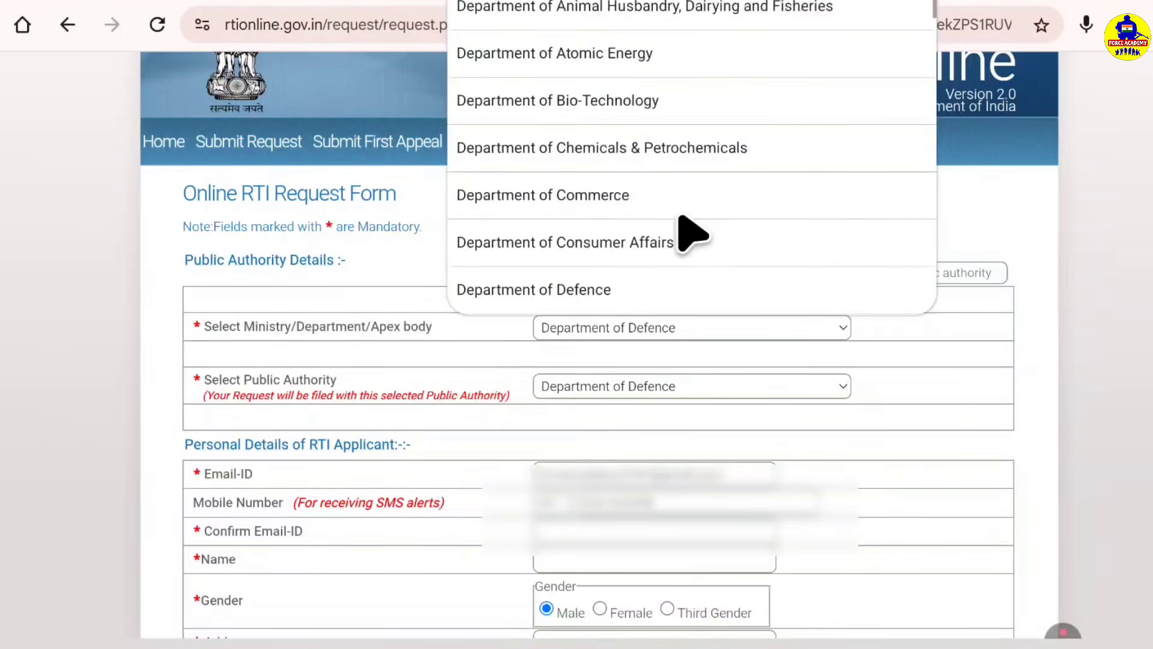
{"action": "scroll", "coordinate": [692, 234], "scroll_direction": "up", "scroll_amount": 2}
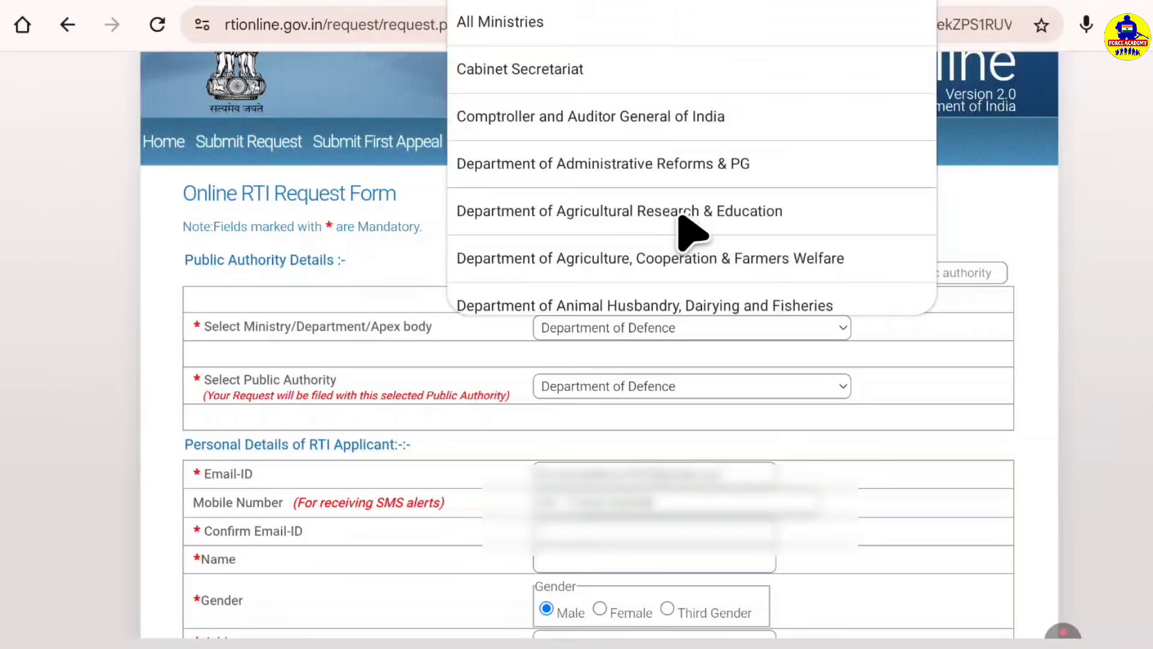
{"action": "scroll", "coordinate": [692, 234], "scroll_direction": "down", "scroll_amount": 3}
{"action": "scroll", "coordinate": [692, 234], "scroll_direction": "down", "scroll_amount": 2}
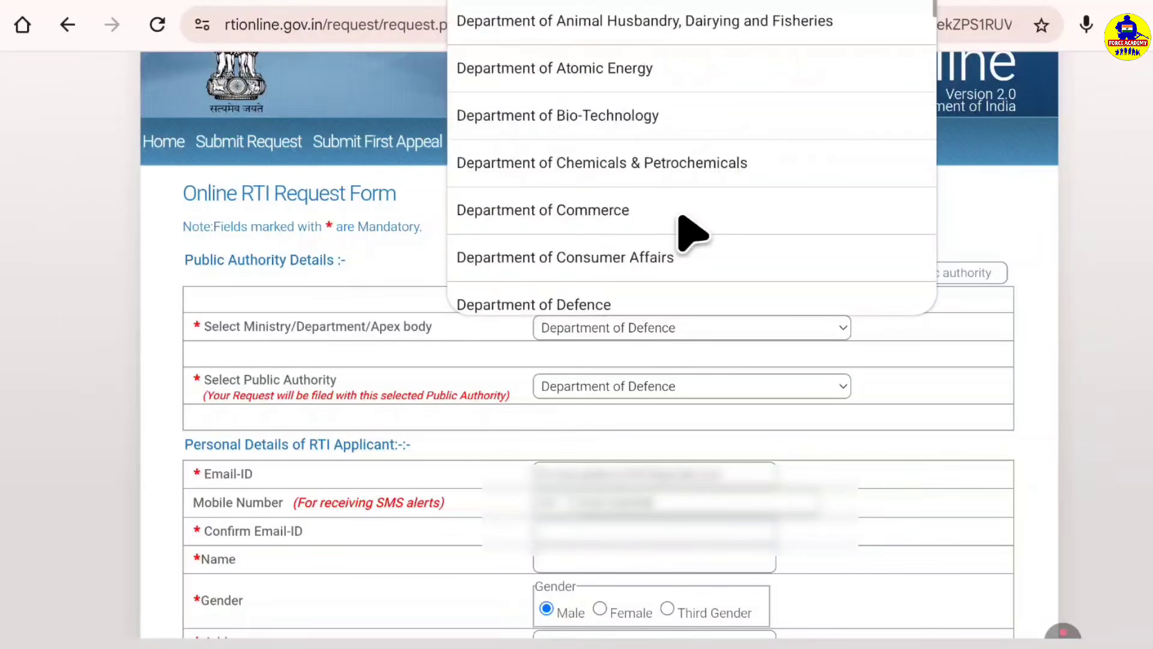
{"action": "scroll", "coordinate": [692, 235], "scroll_direction": "down", "scroll_amount": 1}
{"action": "scroll", "coordinate": [692, 234], "scroll_direction": "down", "scroll_amount": 5}
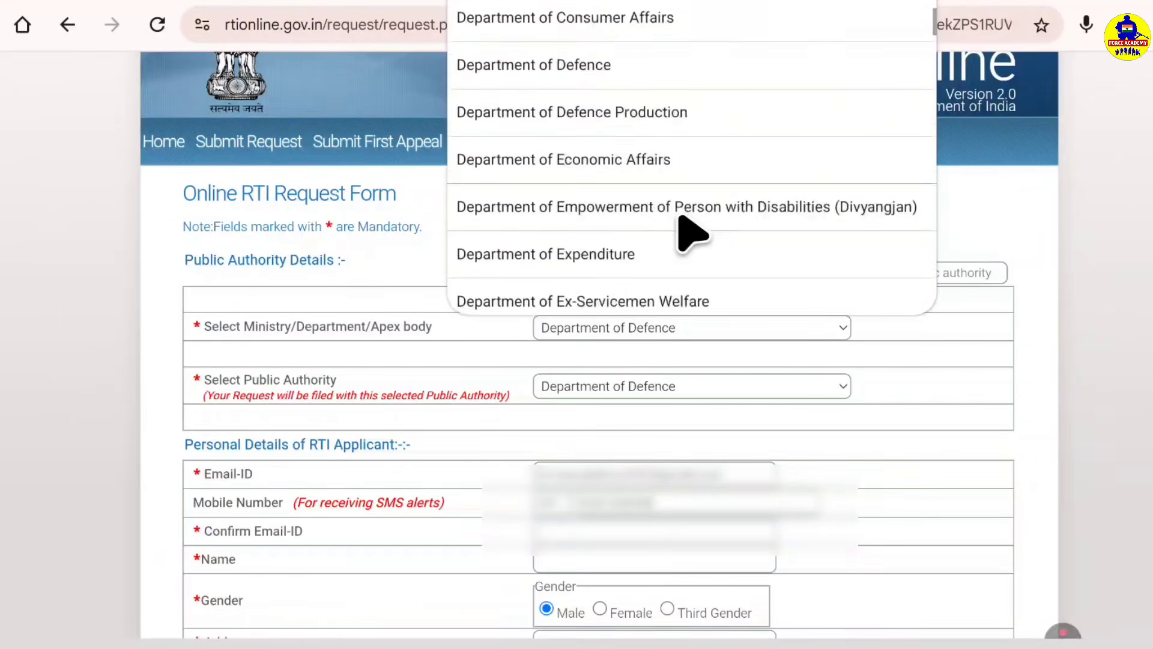
{"action": "scroll", "coordinate": [692, 234], "scroll_direction": "down", "scroll_amount": 1}
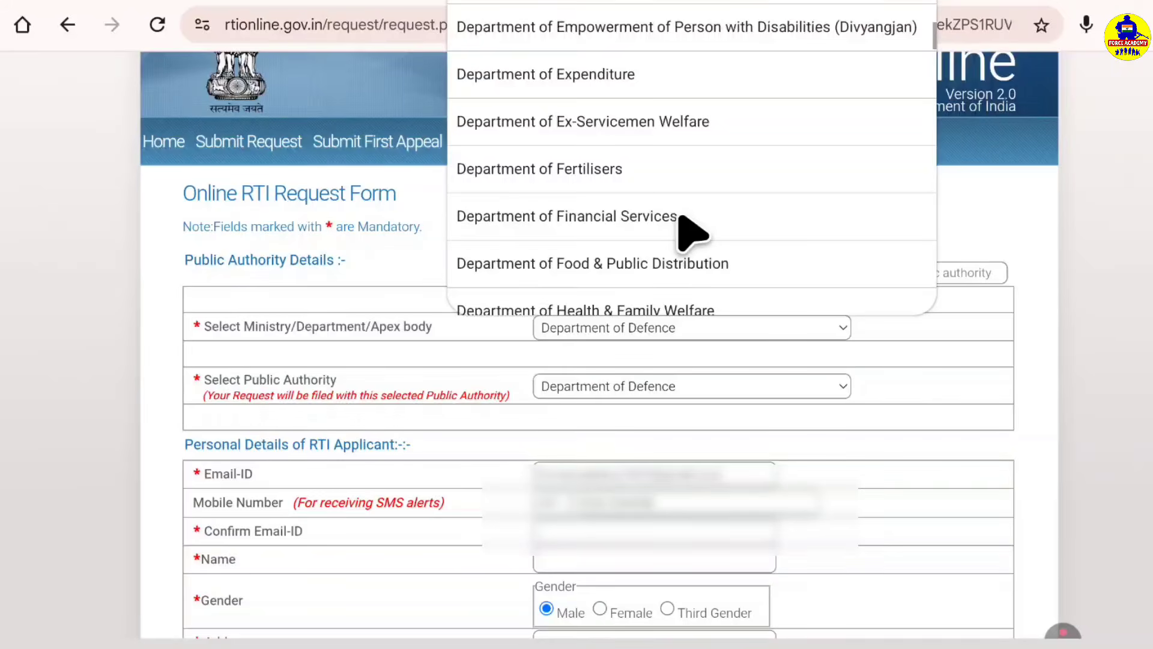
{"action": "scroll", "coordinate": [692, 234], "scroll_direction": "down", "scroll_amount": 1}
{"action": "scroll", "coordinate": [713, 270], "scroll_direction": "down", "scroll_amount": 5}
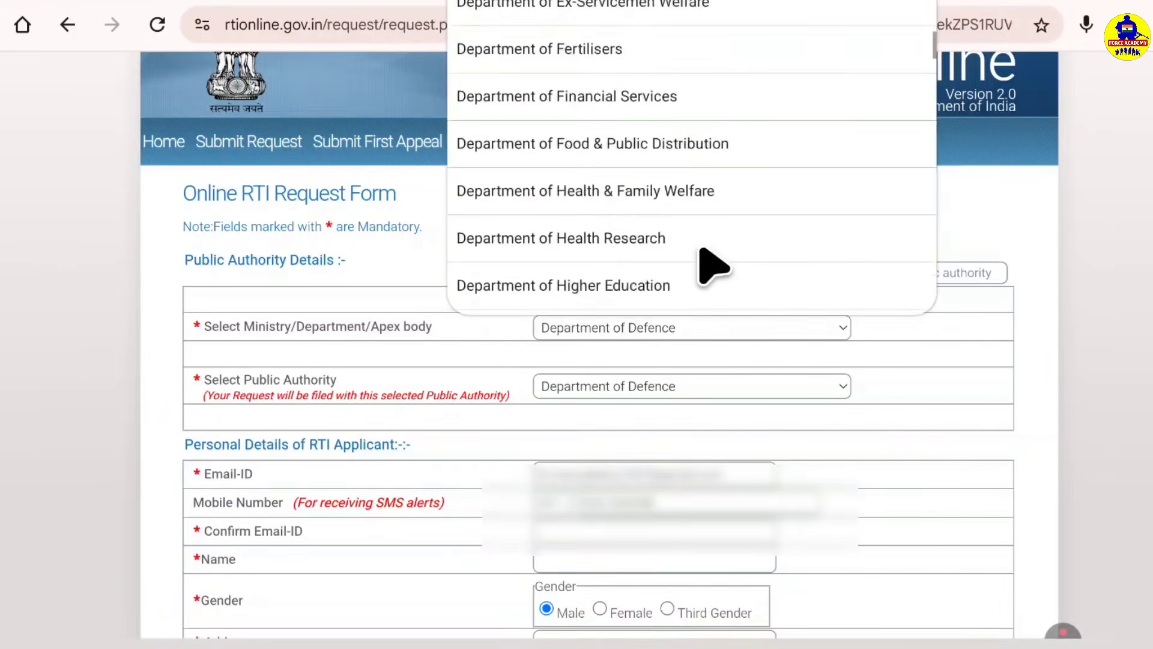
{"action": "scroll", "coordinate": [713, 270], "scroll_direction": "down", "scroll_amount": 6}
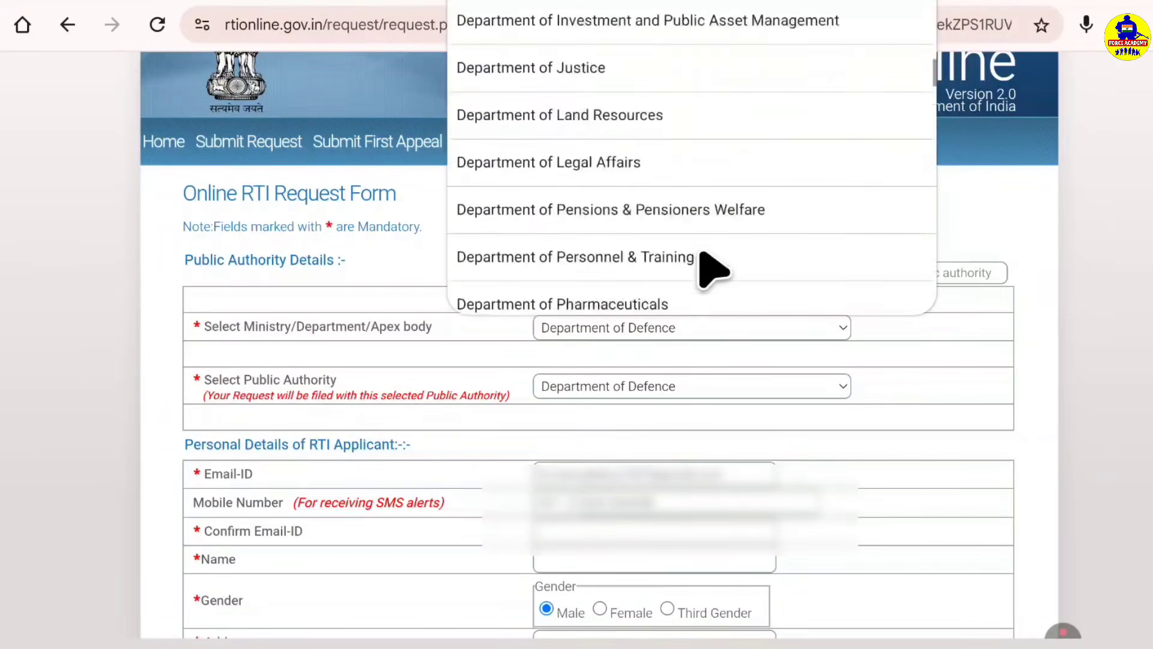
{"action": "scroll", "coordinate": [714, 268], "scroll_direction": "down", "scroll_amount": 5}
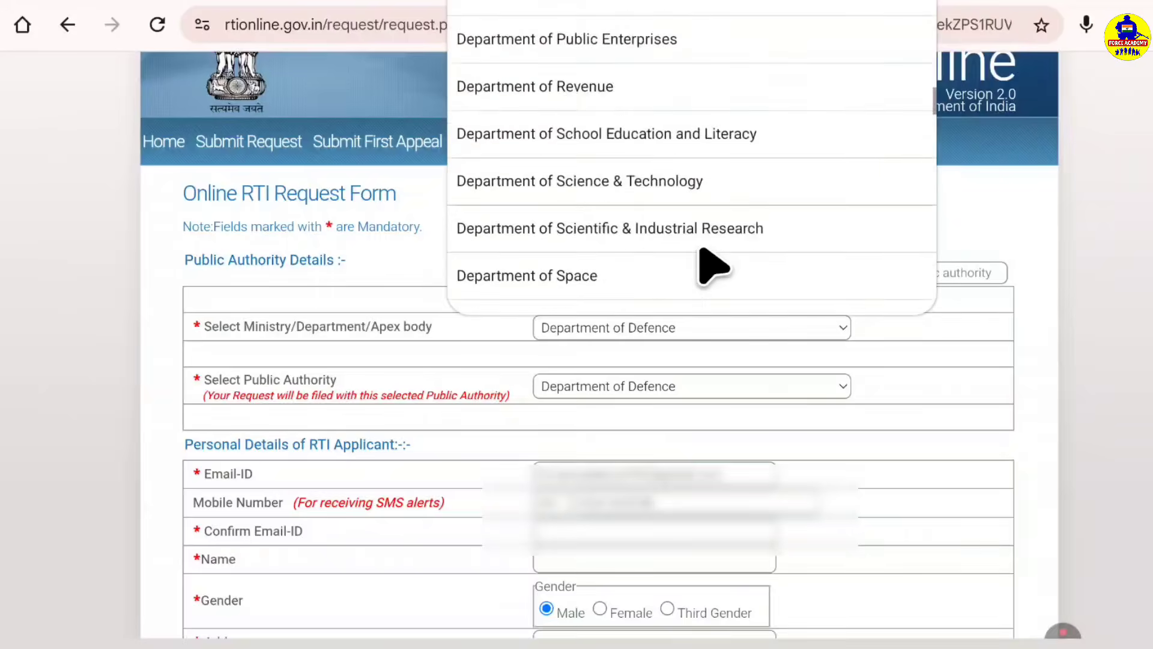
{"action": "scroll", "coordinate": [713, 268], "scroll_direction": "up", "scroll_amount": 2}
{"action": "scroll", "coordinate": [713, 269], "scroll_direction": "up", "scroll_amount": 3}
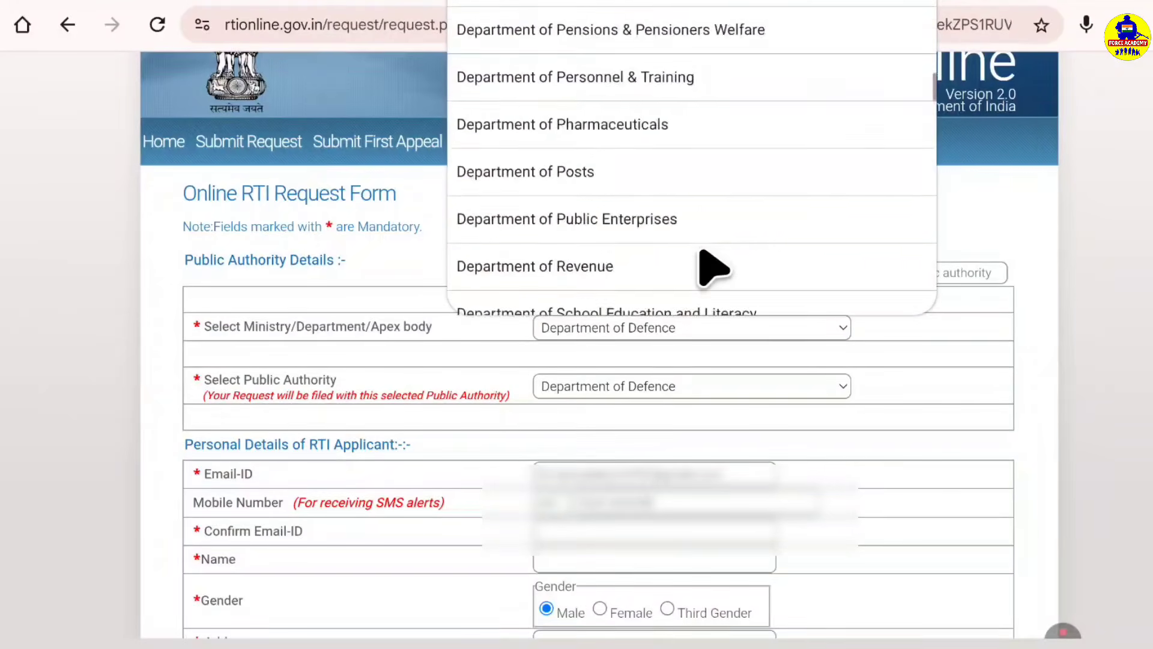
- Select Department of Defence as the ministry or department and check the list of public authorities under it
{"action": "scroll", "coordinate": [713, 268], "scroll_direction": "up", "scroll_amount": 3}
{"action": "scroll", "coordinate": [714, 268], "scroll_direction": "up", "scroll_amount": 7}
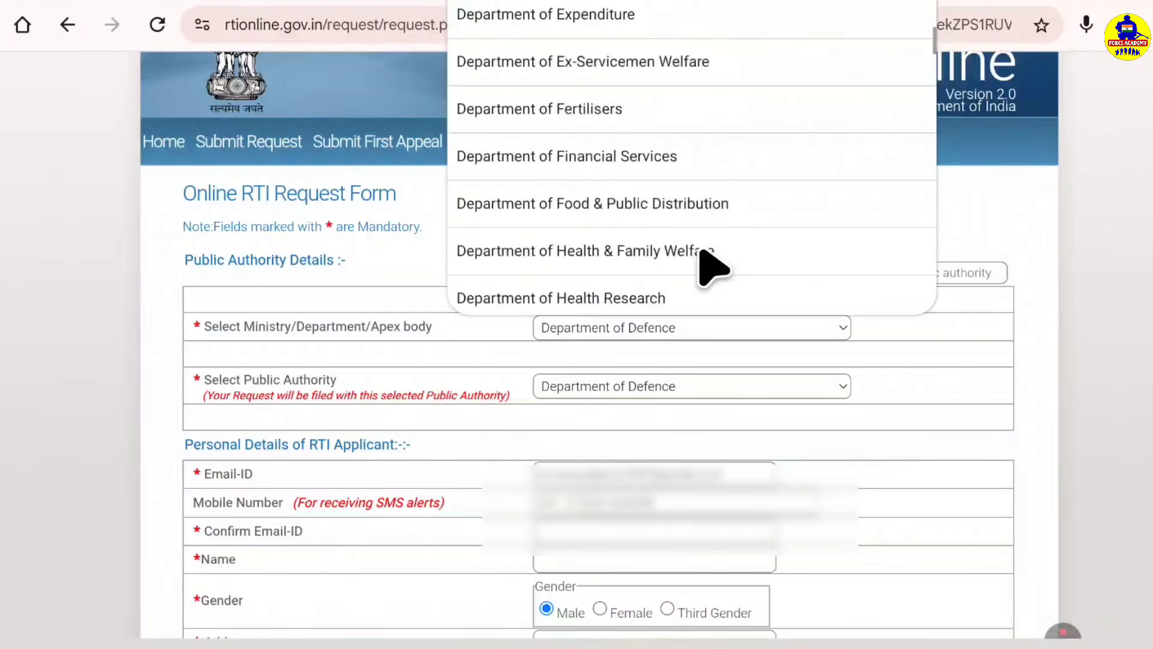
{"action": "scroll", "coordinate": [713, 268], "scroll_direction": "up", "scroll_amount": 3}
{"action": "scroll", "coordinate": [713, 268], "scroll_direction": "up", "scroll_amount": 1}
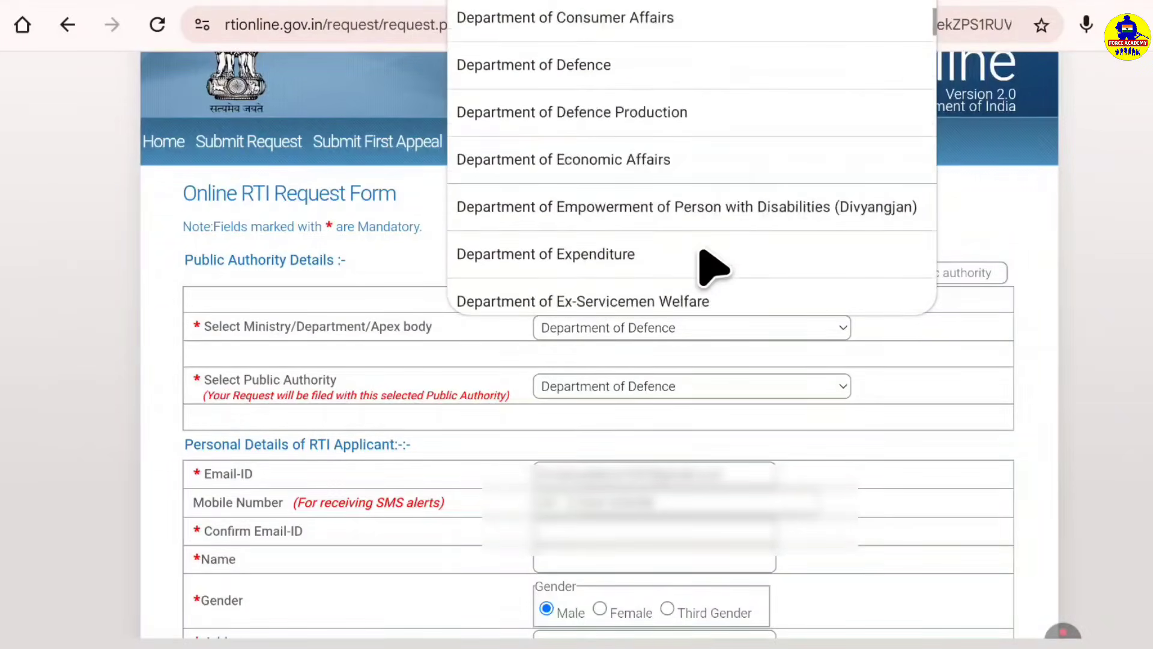
{"action": "left_click", "coordinate": [574, 65]}
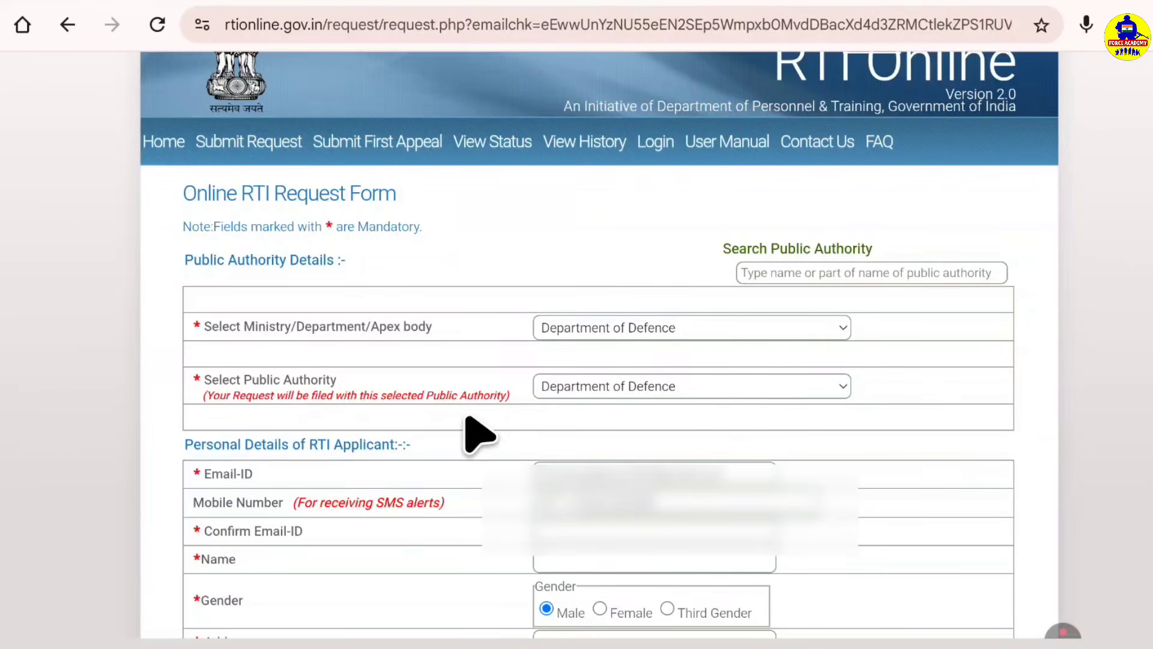
{"action": "left_click", "coordinate": [699, 386]}
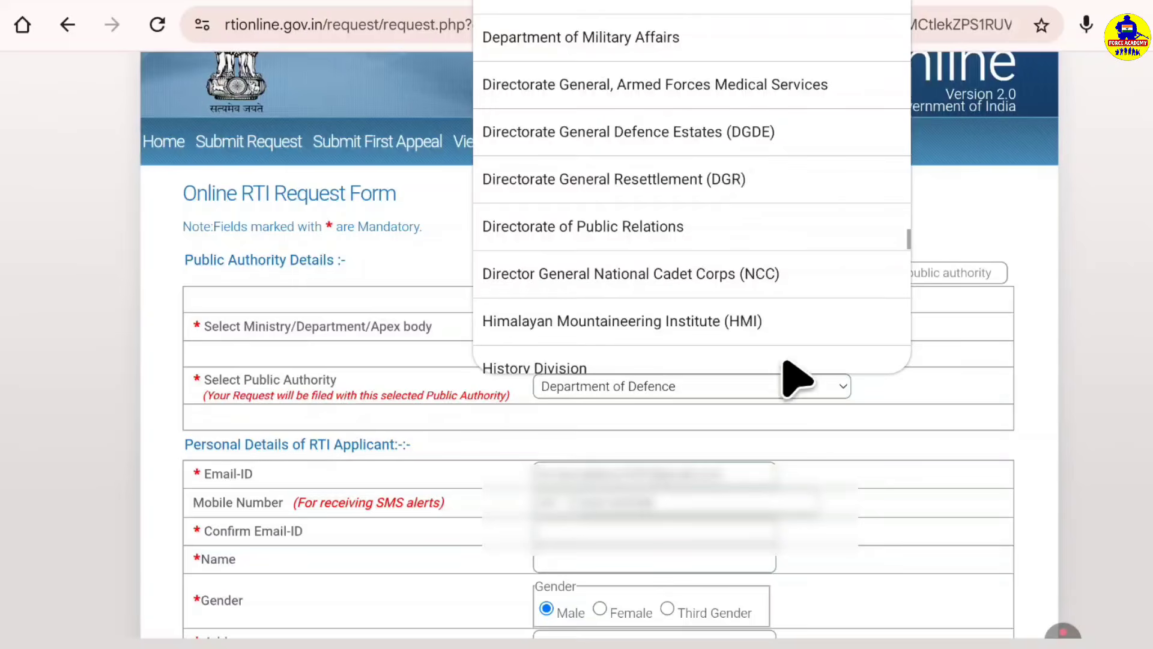
{"action": "left_click", "coordinate": [763, 387]}
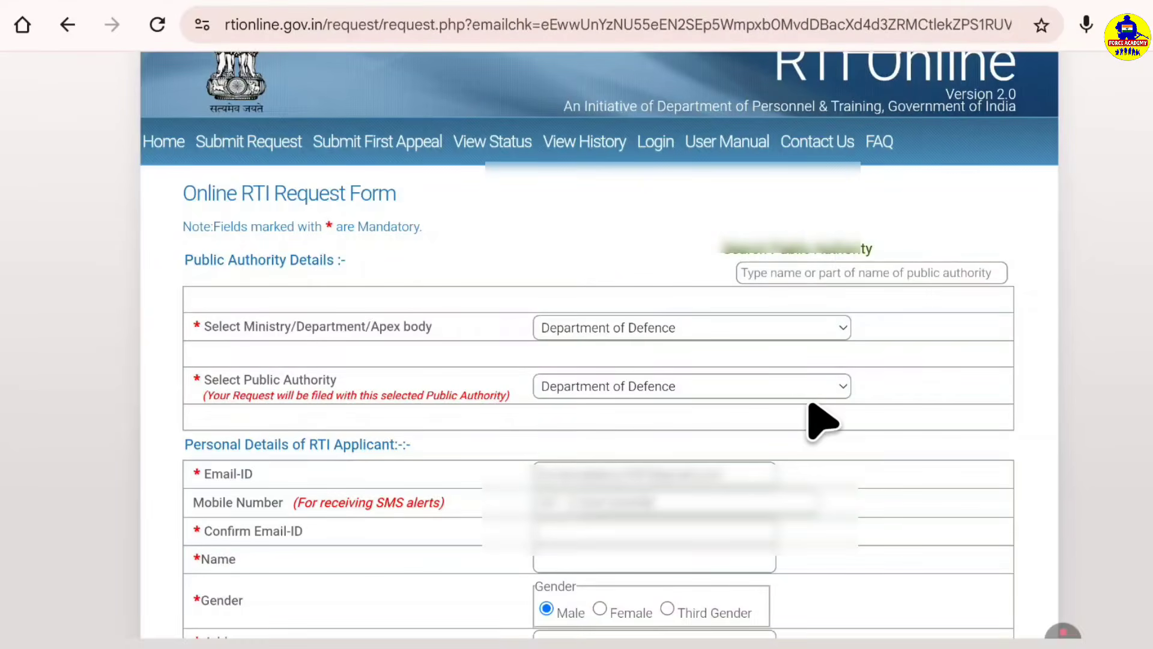
- Set the applicant's state to West Bengal in the personal details of the request form
{"action": "scroll", "coordinate": [823, 420], "scroll_direction": "down", "scroll_amount": 5}
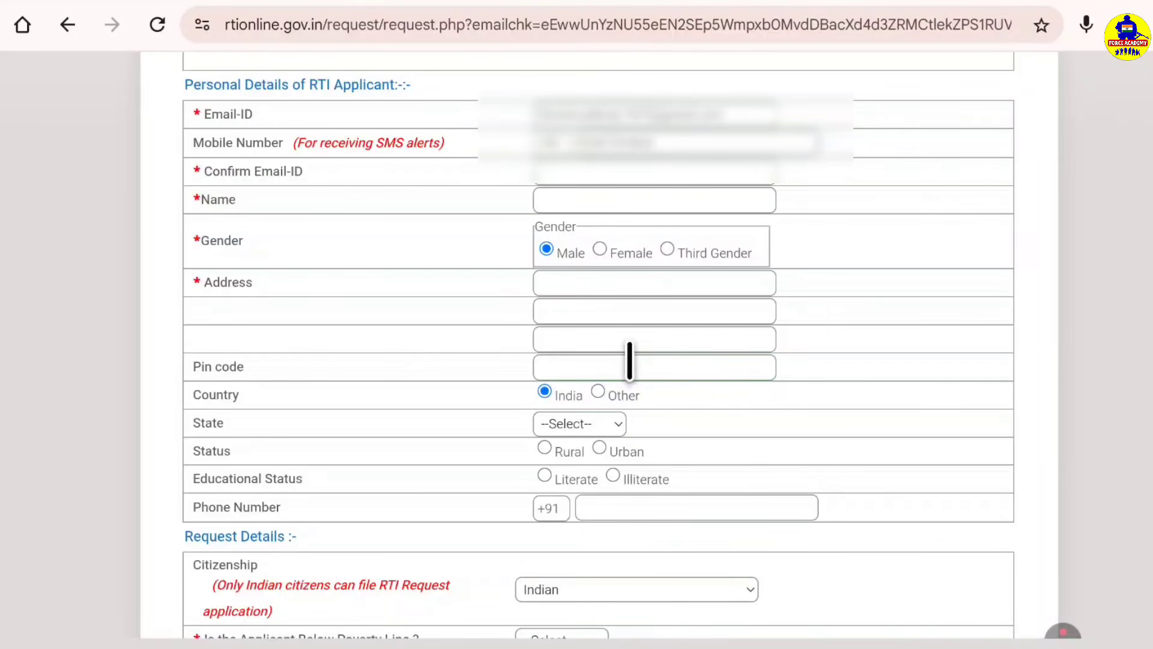
{"action": "scroll", "coordinate": [553, 412], "scroll_direction": "down", "scroll_amount": 1}
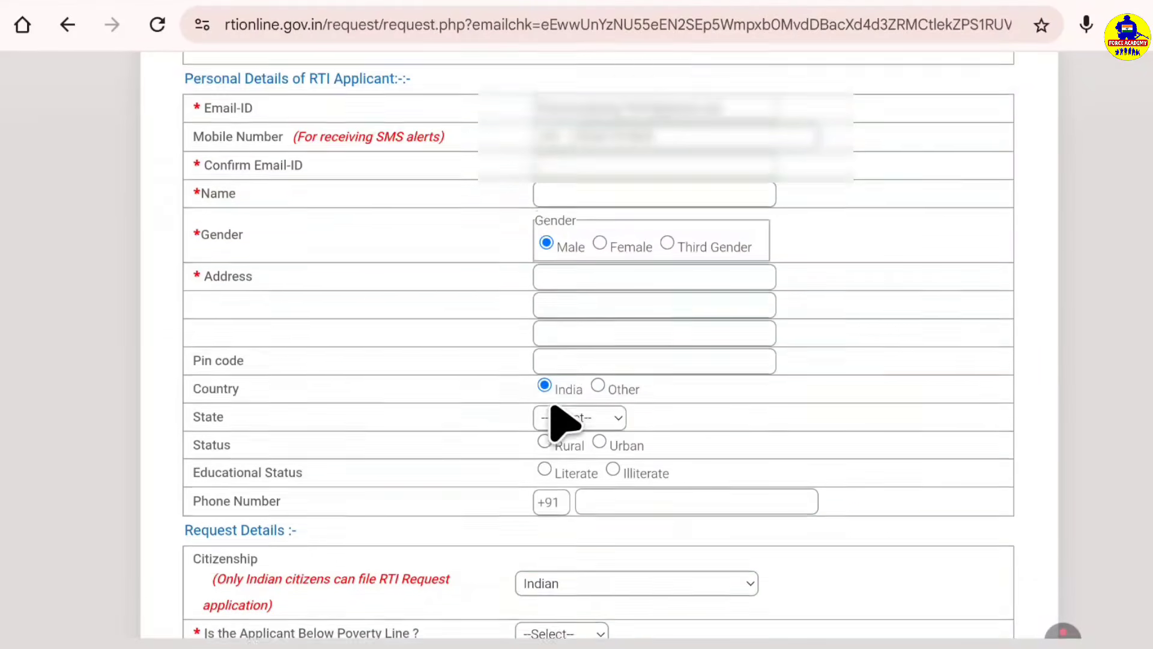
{"action": "scroll", "coordinate": [559, 419], "scroll_direction": "down", "scroll_amount": 2}
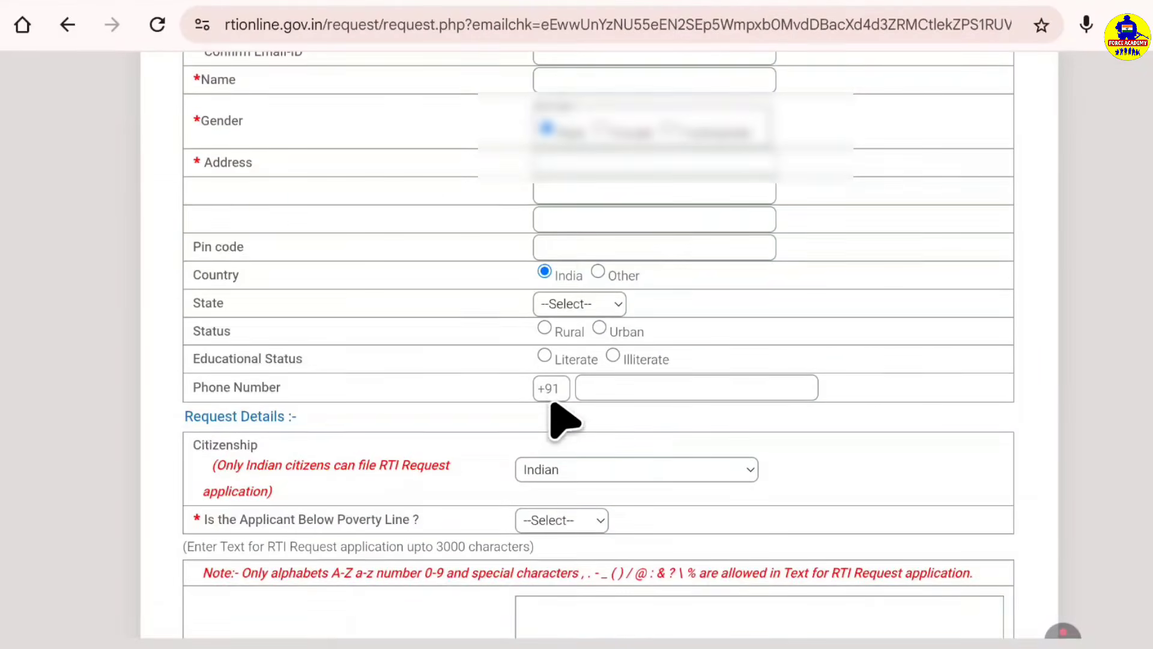
{"action": "left_click", "coordinate": [581, 303]}
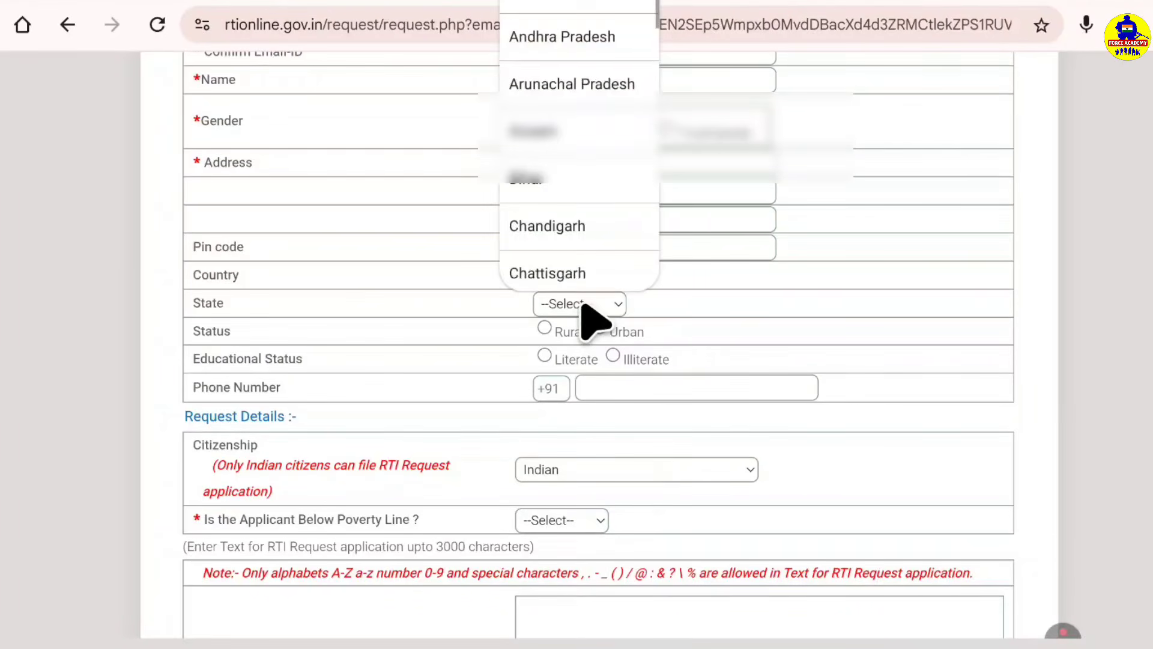
{"action": "scroll", "coordinate": [585, 259], "scroll_direction": "down", "scroll_amount": 10}
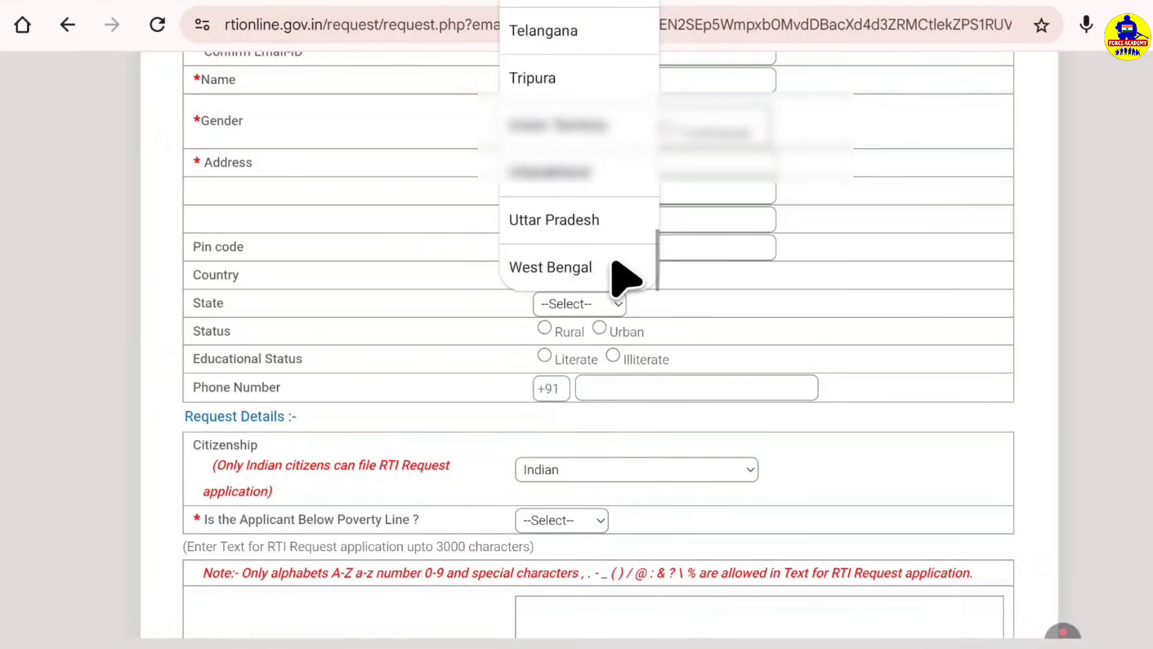
{"action": "left_click", "coordinate": [612, 266]}
- Try Yes for whether the applicant is below the poverty line, and set the answer to No in the request details
{"action": "scroll", "coordinate": [656, 354], "scroll_direction": "down", "scroll_amount": 3}
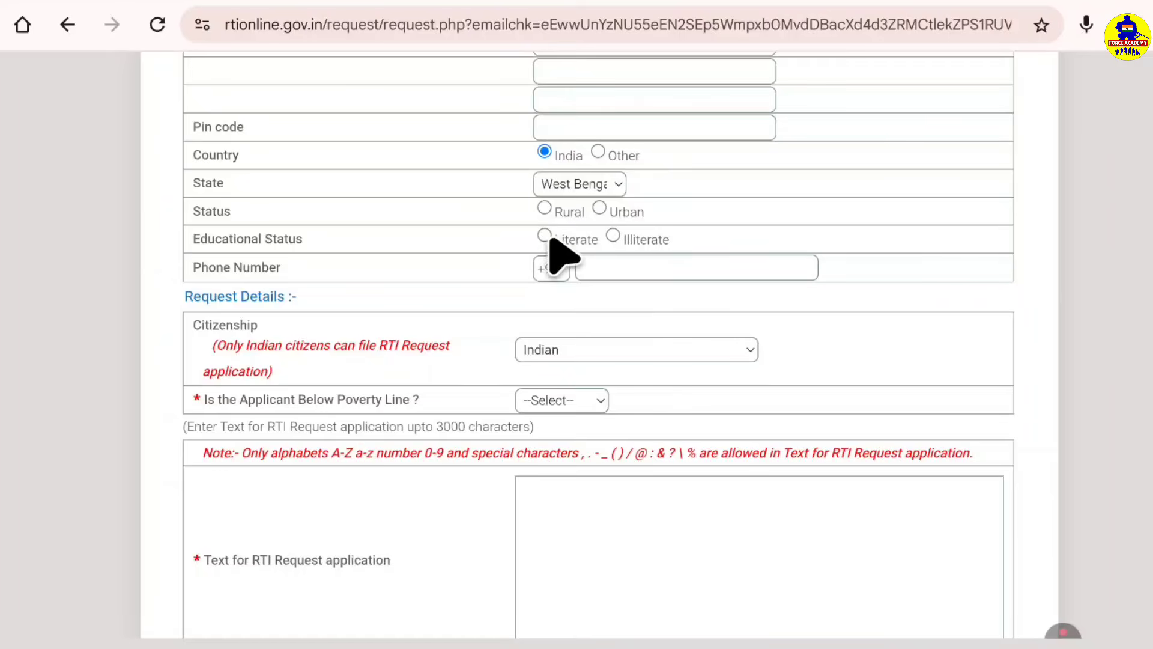
{"action": "scroll", "coordinate": [605, 296], "scroll_direction": "down", "scroll_amount": 3}
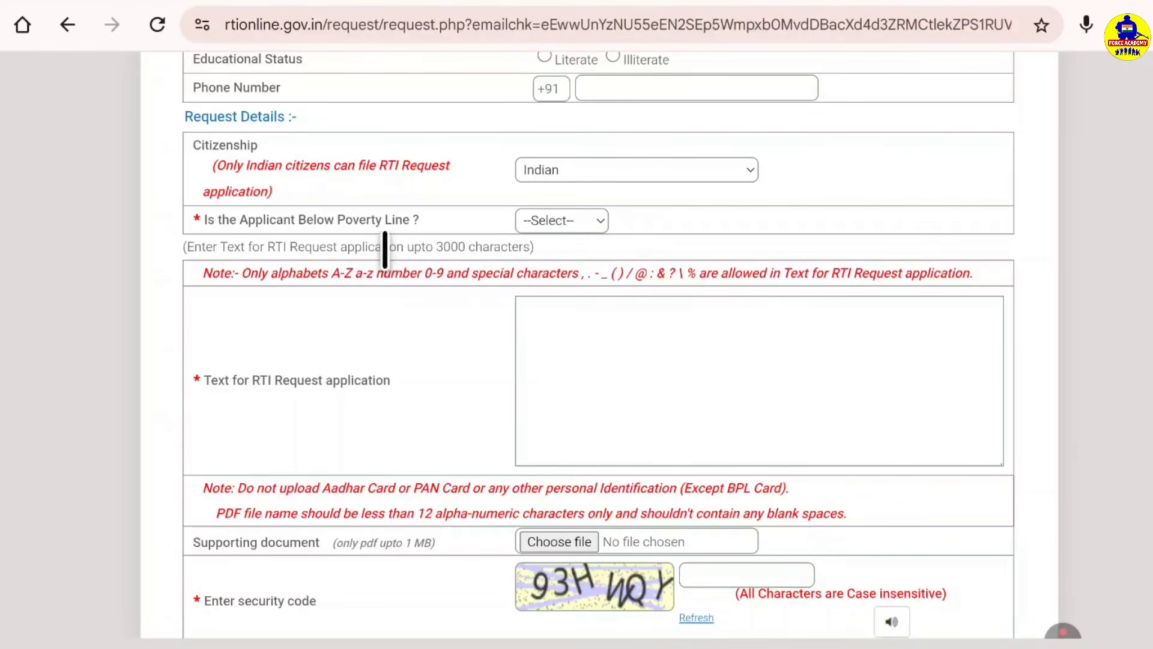
{"action": "left_click", "coordinate": [574, 222]}
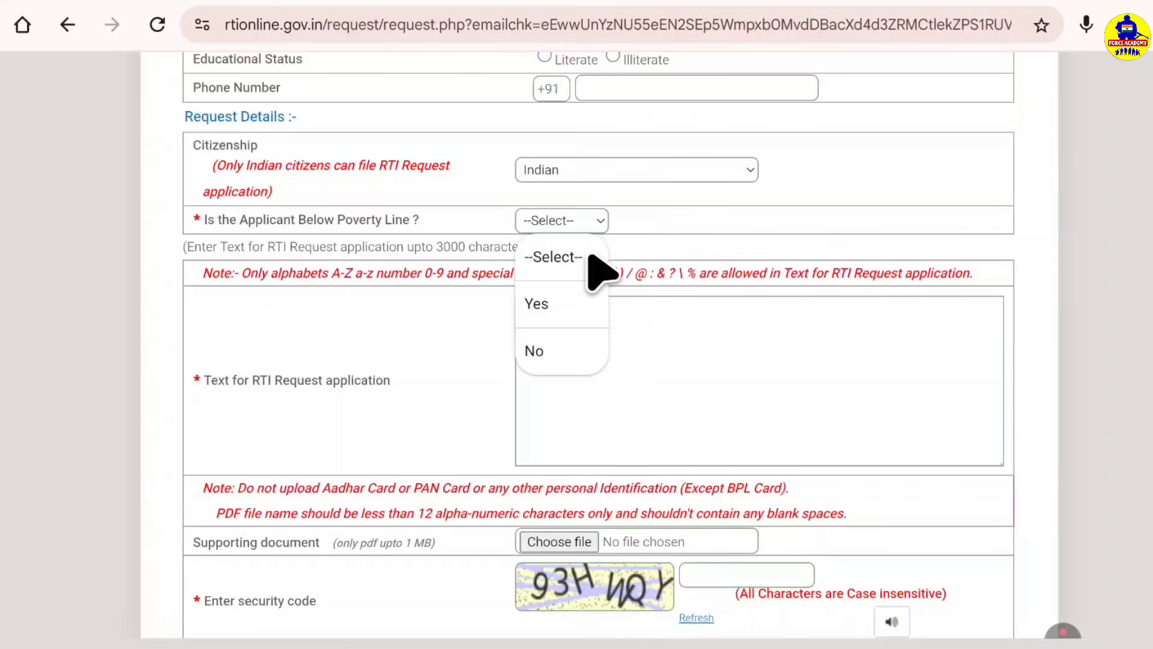
{"action": "left_click", "coordinate": [540, 304]}
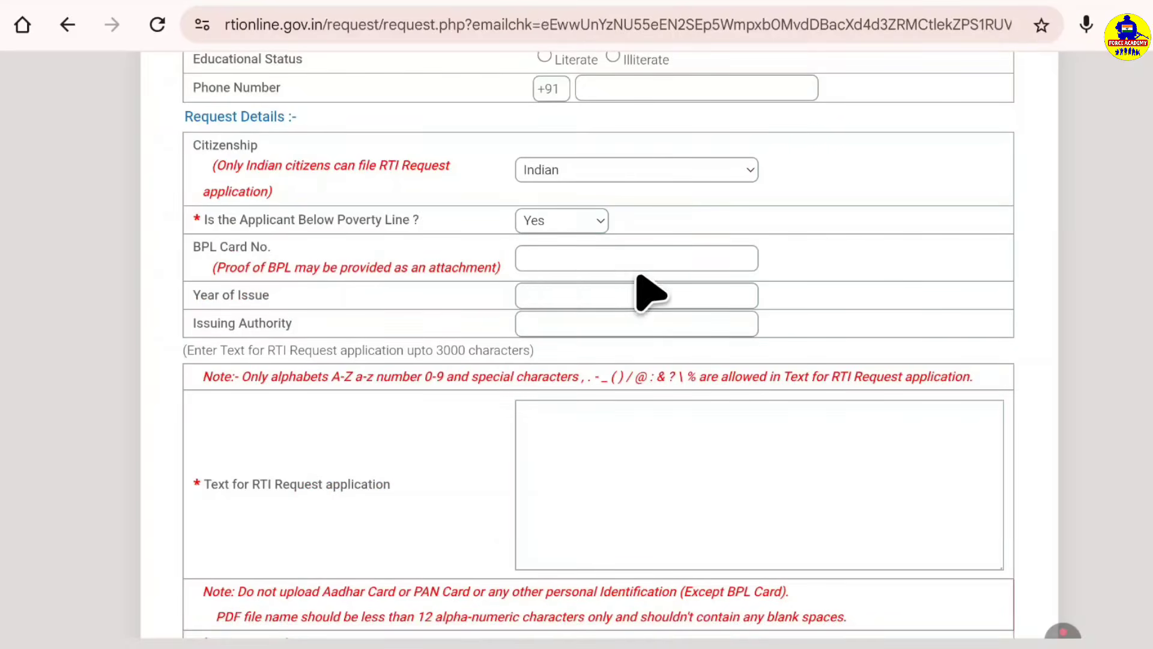
{"action": "left_click", "coordinate": [569, 221]}
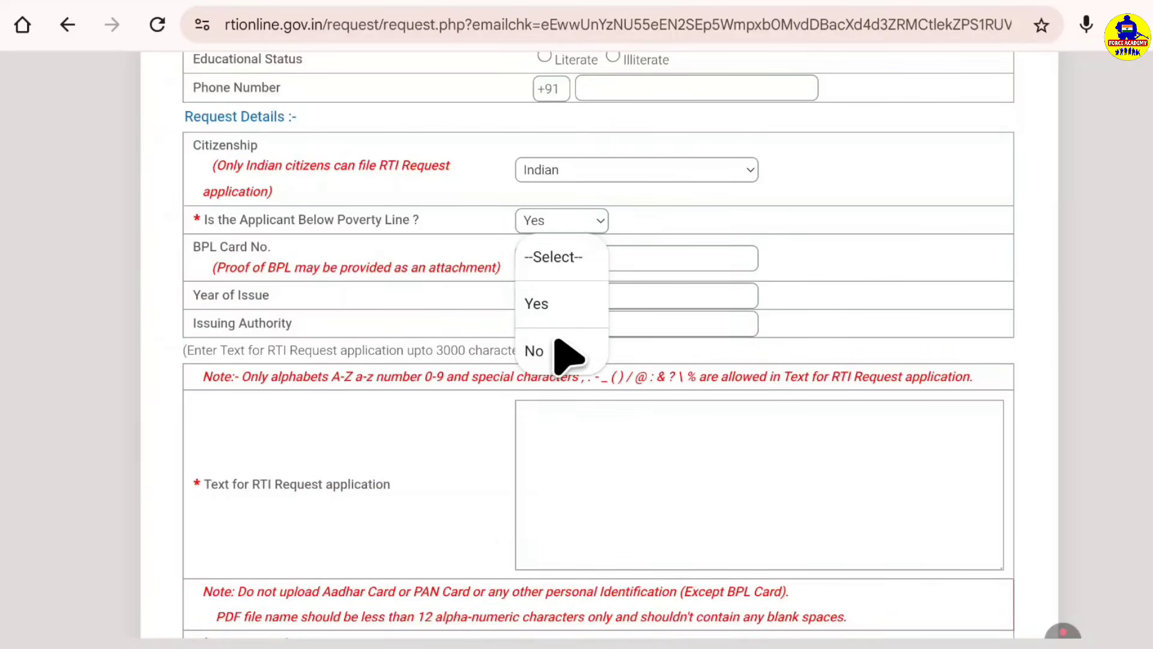
{"action": "left_click", "coordinate": [535, 351]}
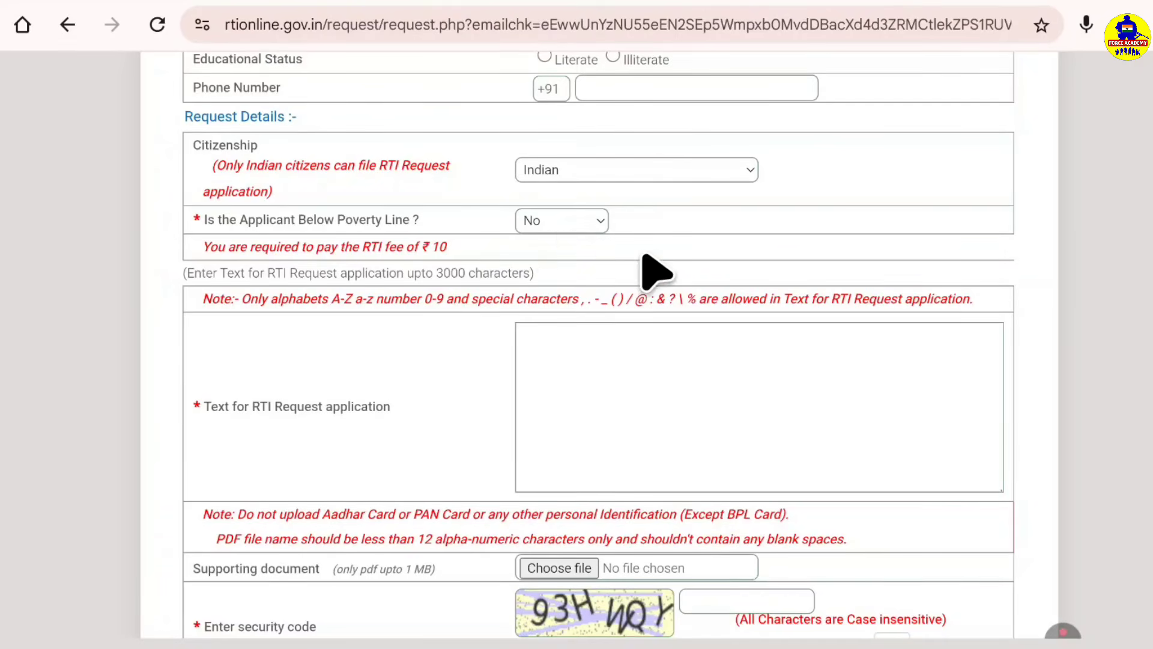
- View the Force Academy WhatsApp channel page and return to the final part of the RTI request form
{"action": "scroll", "coordinate": [654, 271], "scroll_direction": "down", "scroll_amount": 2}
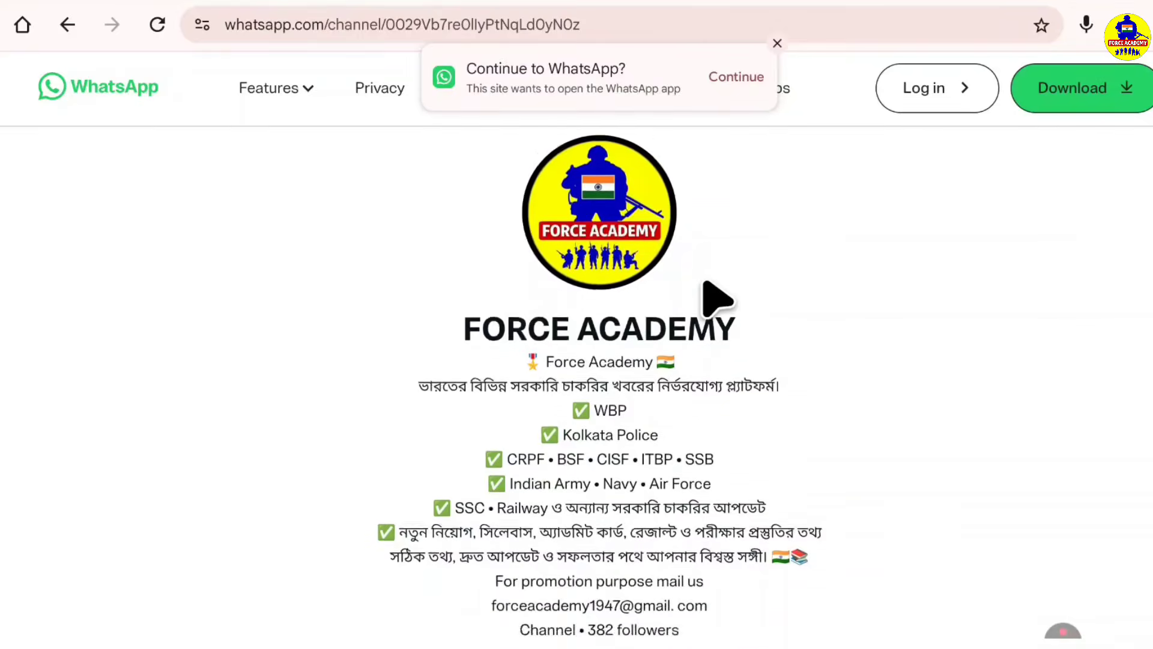
{"action": "scroll", "coordinate": [717, 299], "scroll_direction": "down", "scroll_amount": 3}
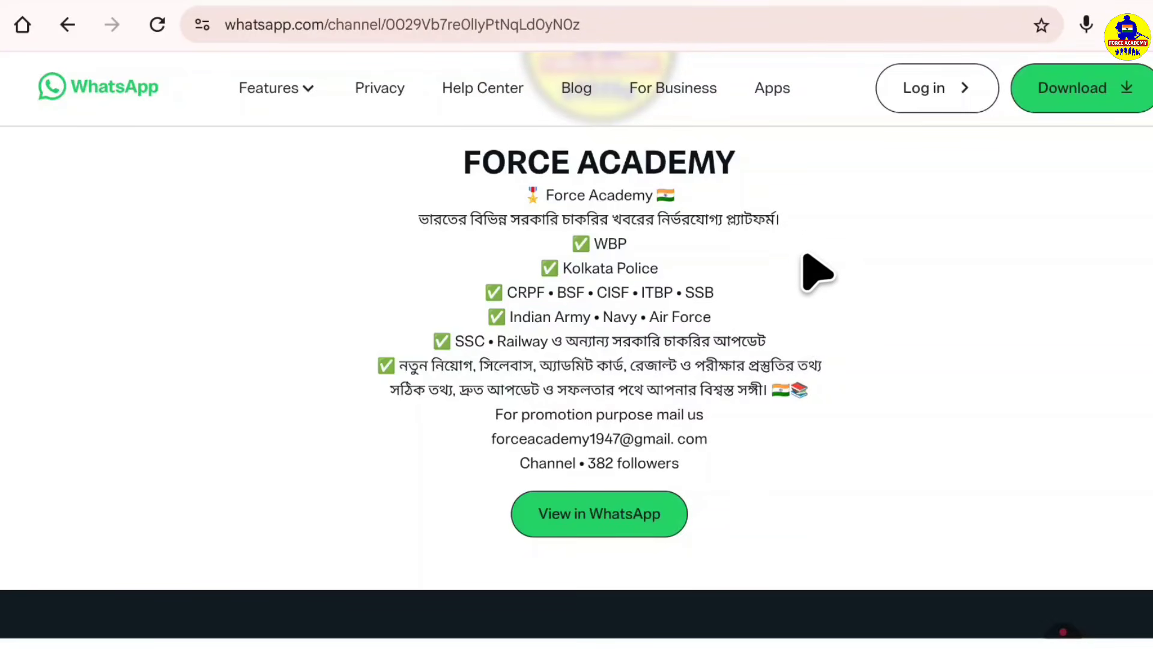
{"action": "left_click", "coordinate": [814, 3]}
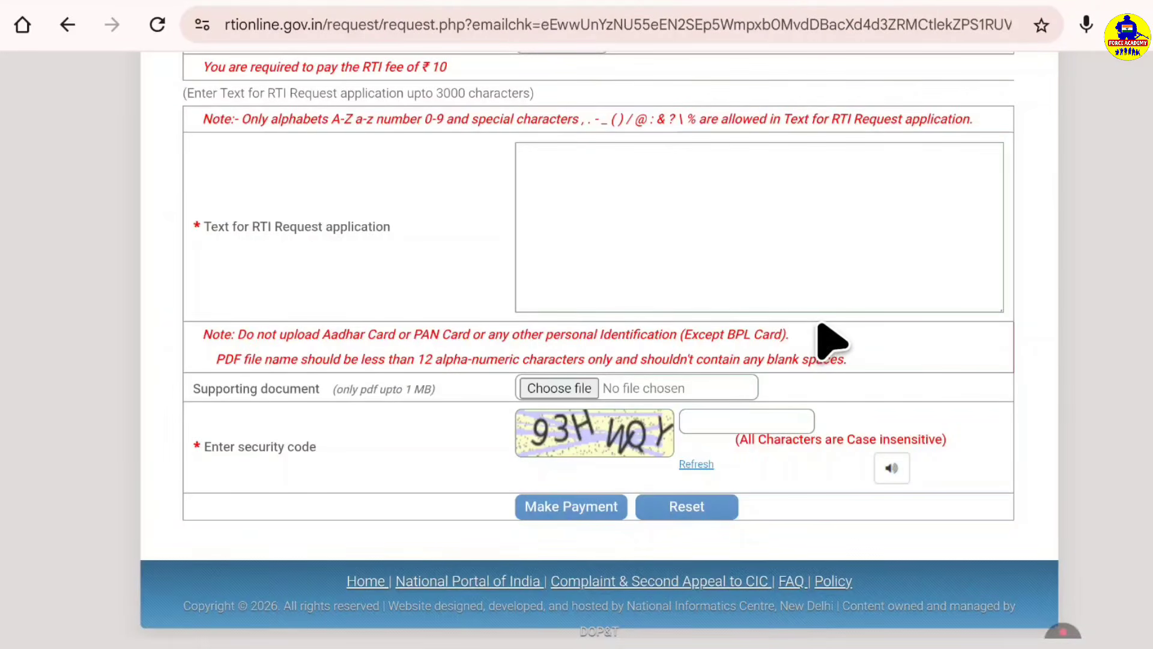